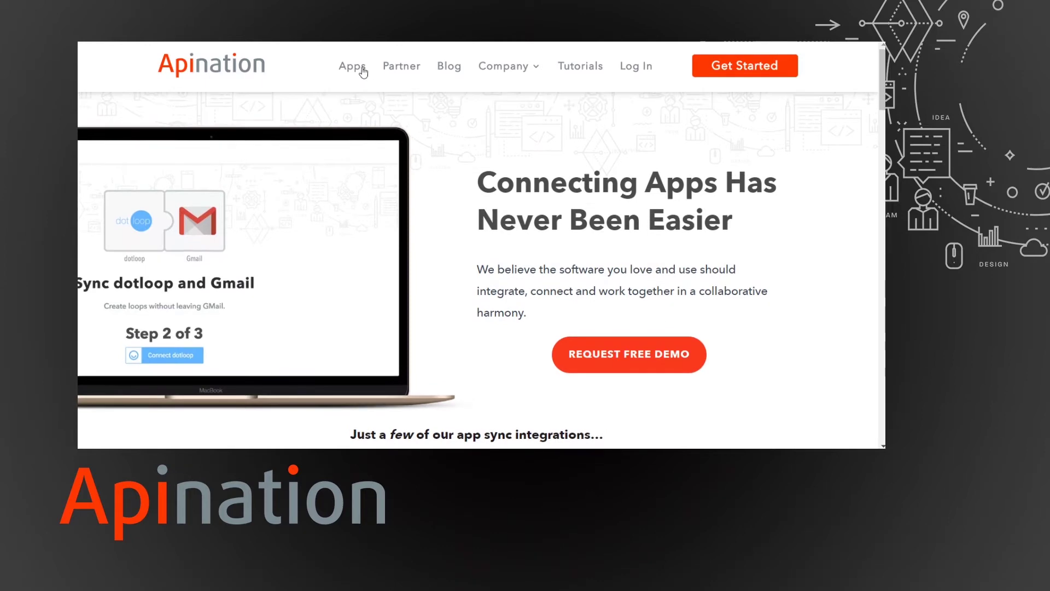
Step: From Apps, open the Moxi integration page and choose Google Sheets as the app to sync
{"action": "left_click", "coordinate": [352, 66]}
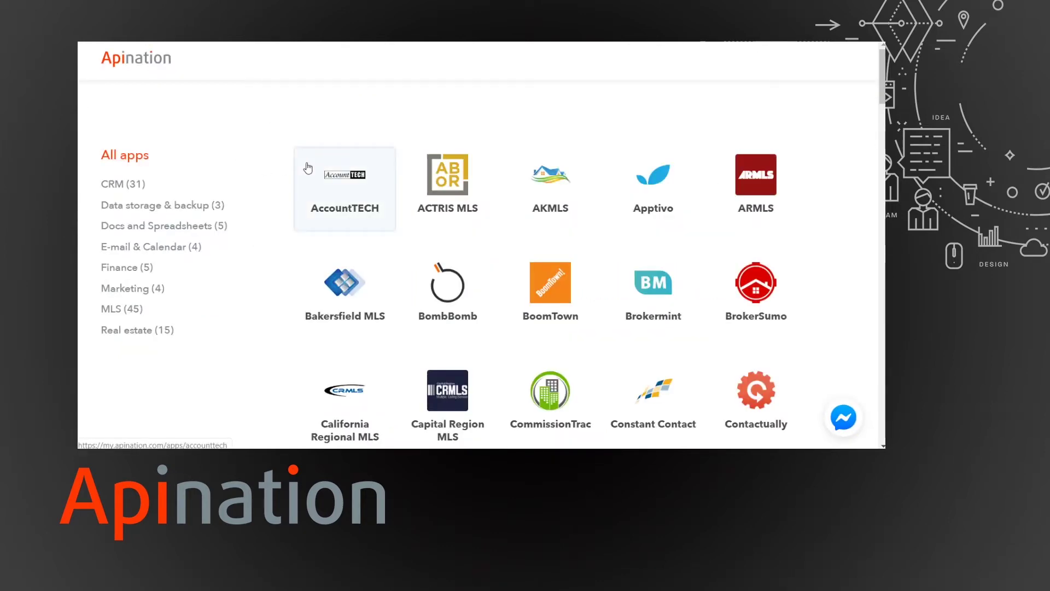
{"action": "scroll", "coordinate": [304, 234], "scroll_direction": "down", "scroll_amount": 8}
{"action": "scroll", "coordinate": [309, 160], "scroll_direction": "down", "scroll_amount": 10}
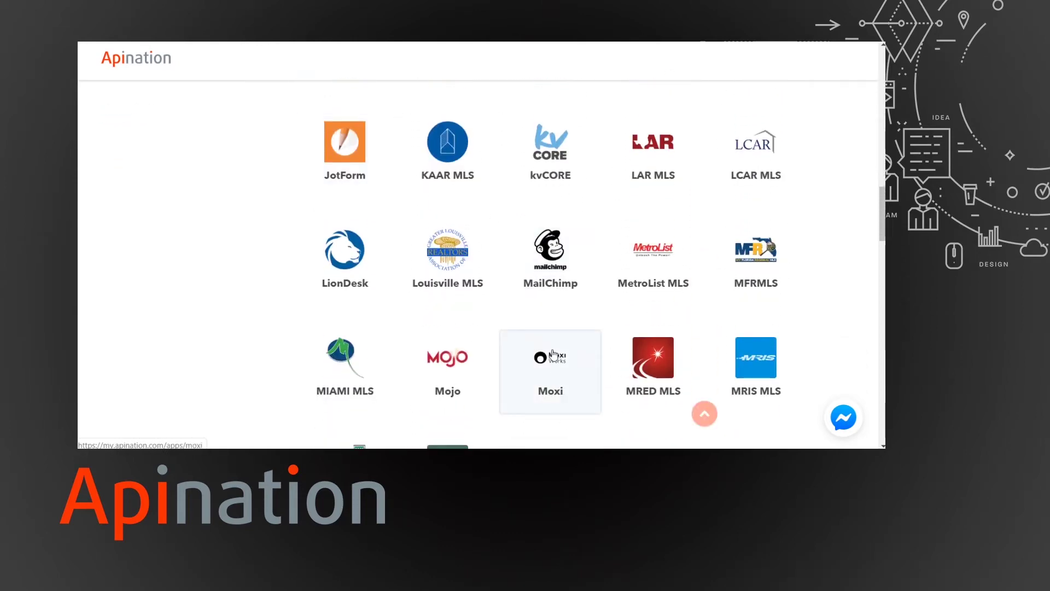
{"action": "left_click", "coordinate": [554, 355]}
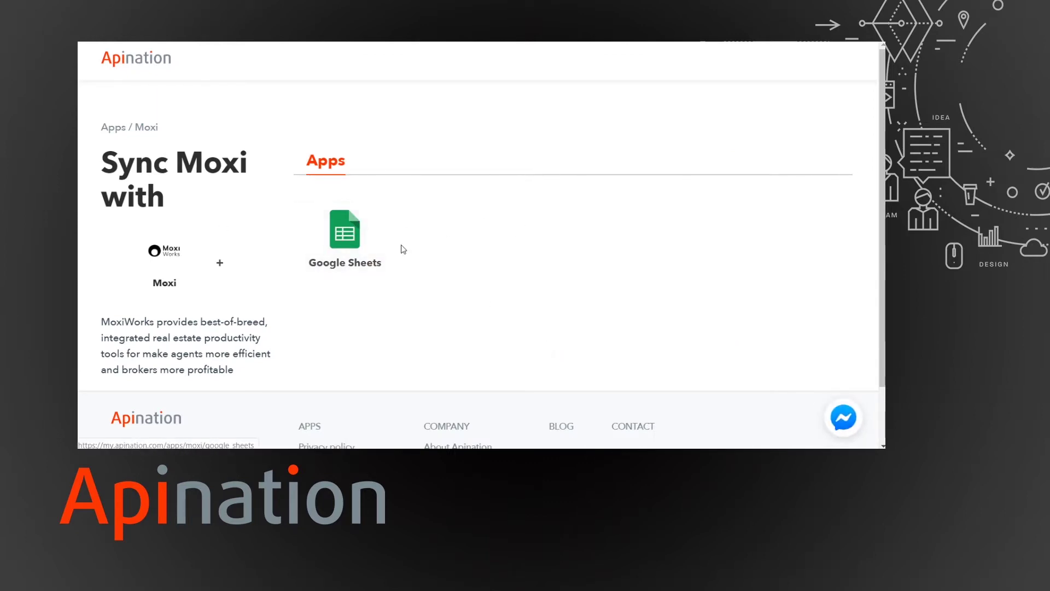
{"action": "left_click", "coordinate": [368, 243]}
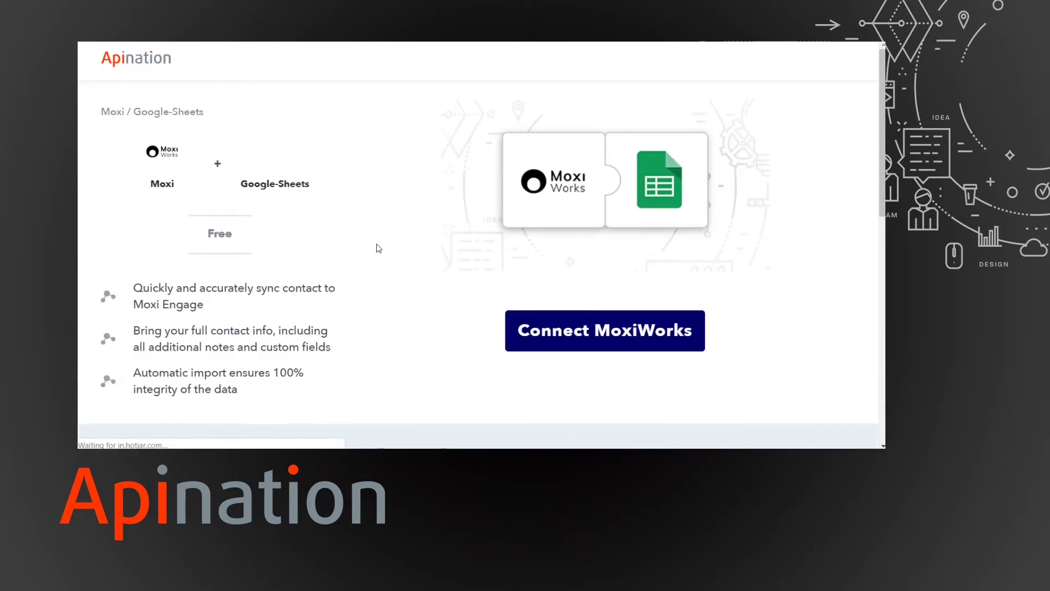
Step: Begin connecting the MoxiWorks account from the Moxi–Google Sheets integration page
{"action": "scroll", "coordinate": [375, 247], "scroll_direction": "down", "scroll_amount": 1}
{"action": "scroll", "coordinate": [346, 240], "scroll_direction": "down", "scroll_amount": 3}
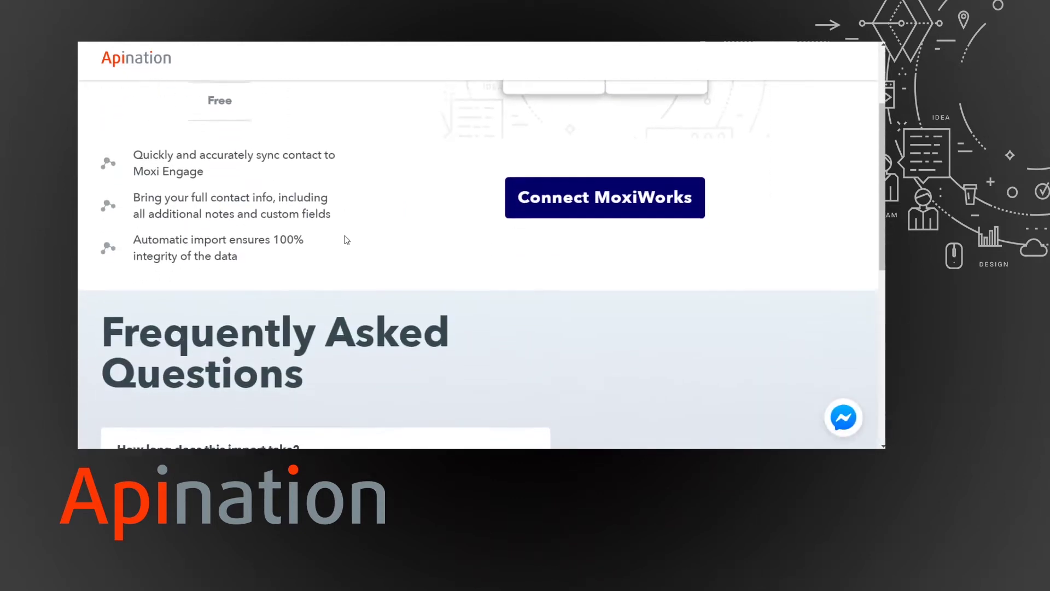
{"action": "scroll", "coordinate": [346, 240], "scroll_direction": "up", "scroll_amount": 3}
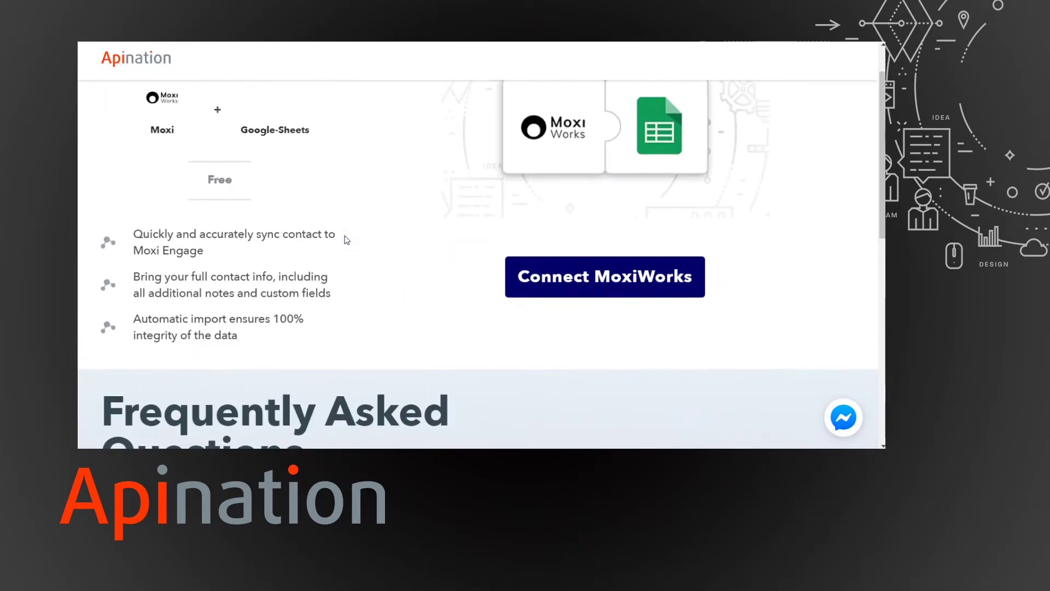
{"action": "left_click", "coordinate": [614, 277]}
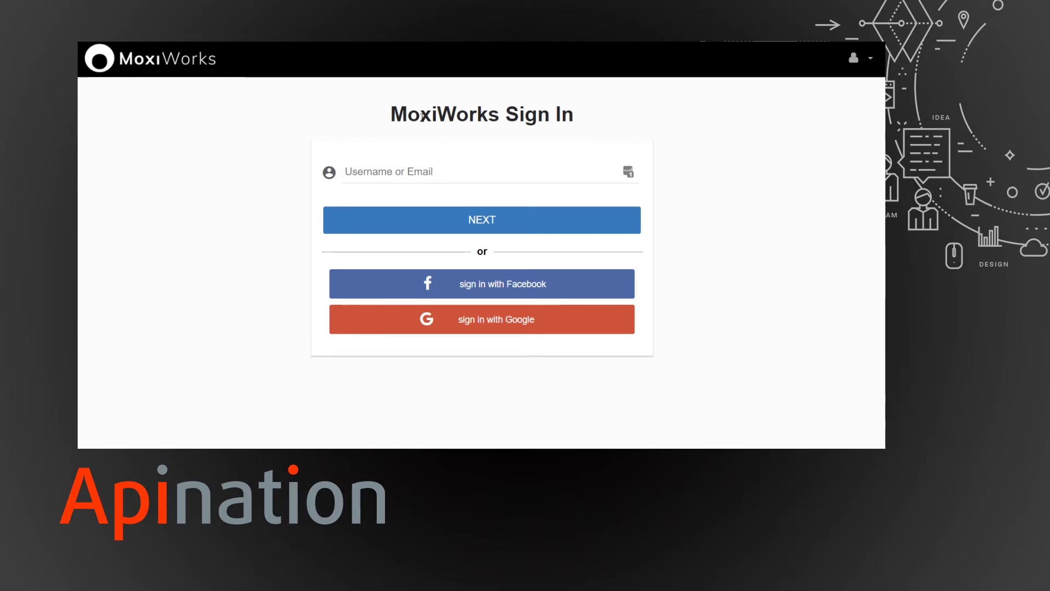
Step: Sign in to MoxiWorks with the account's username and password
{"action": "type", "text": "moxidemo"}
{"action": "key", "text": "Return"}
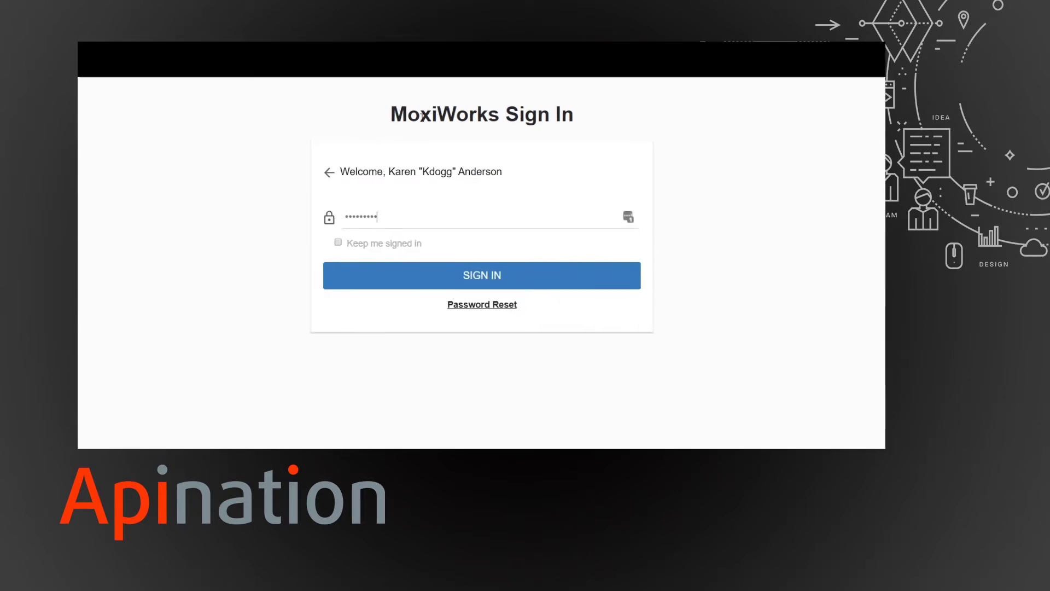
{"action": "left_click", "coordinate": [431, 285]}
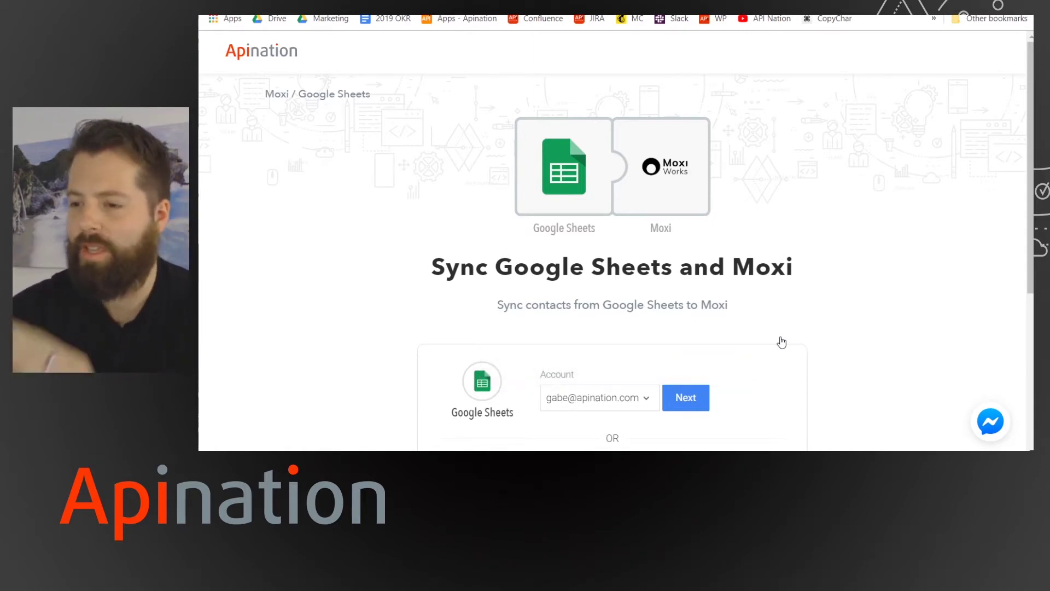
Step: Keep the listed Google Sheets account and reach the Row added or updated trigger configuration
{"action": "scroll", "coordinate": [782, 343], "scroll_direction": "down", "scroll_amount": 1}
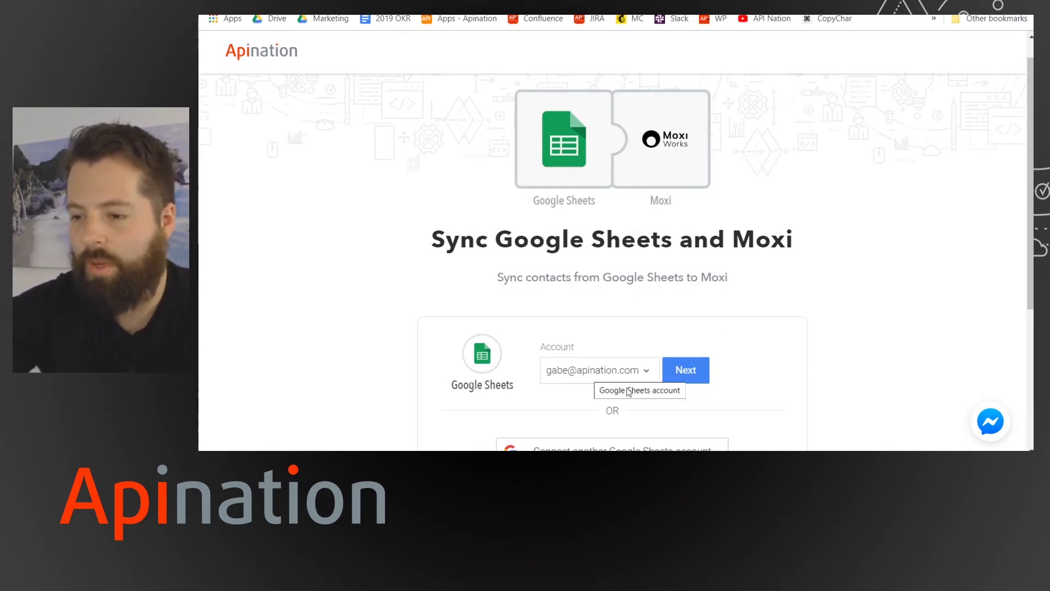
{"action": "scroll", "coordinate": [629, 418], "scroll_direction": "down", "scroll_amount": 2}
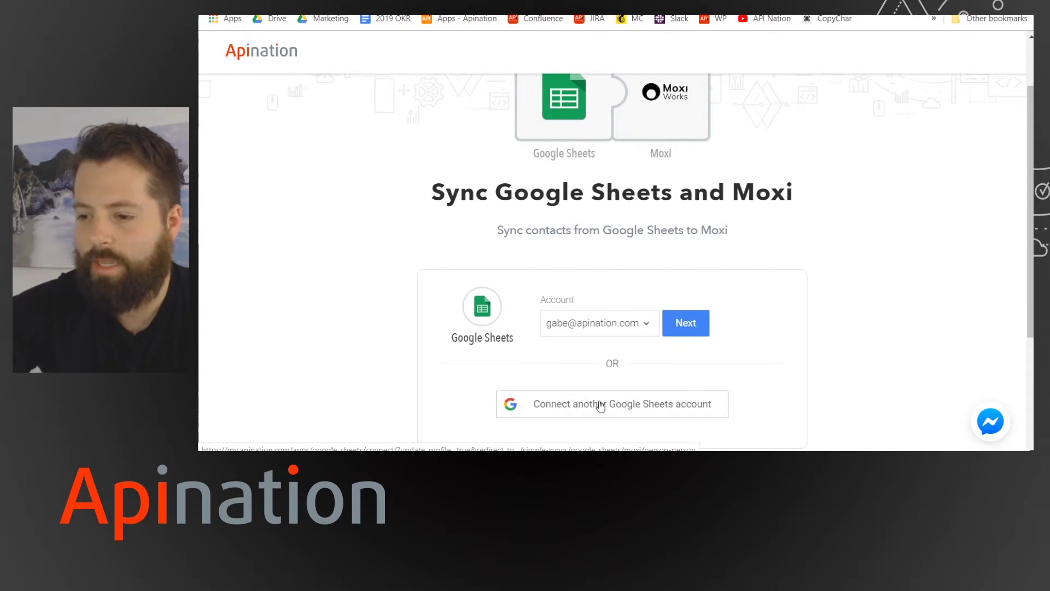
{"action": "left_click", "coordinate": [697, 325]}
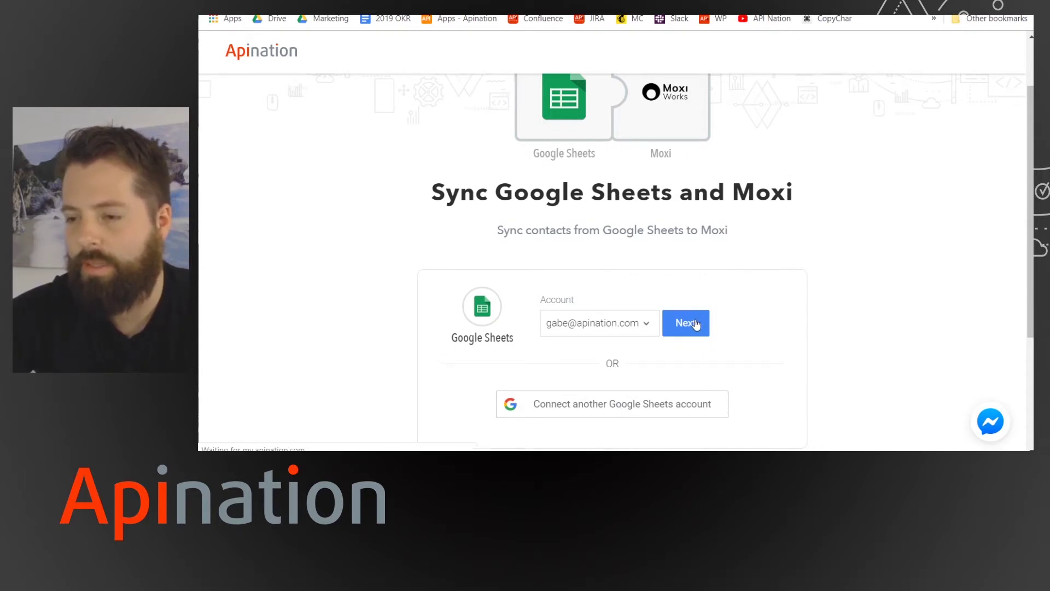
{"action": "scroll", "coordinate": [696, 321], "scroll_direction": "down", "scroll_amount": 3}
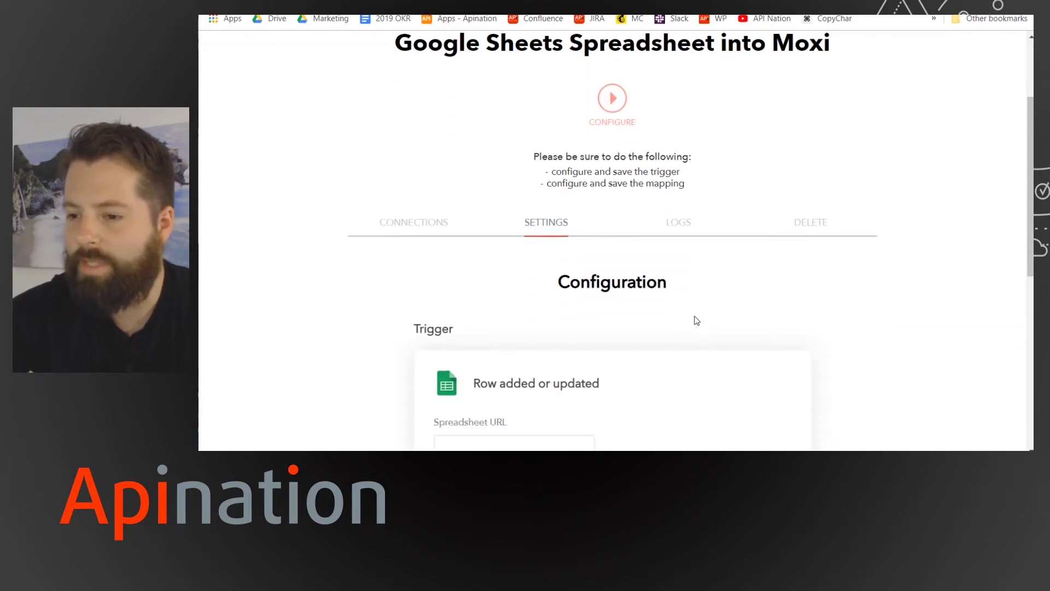
{"action": "scroll", "coordinate": [693, 307], "scroll_direction": "down", "scroll_amount": 2}
{"action": "scroll", "coordinate": [678, 303], "scroll_direction": "up", "scroll_amount": 3}
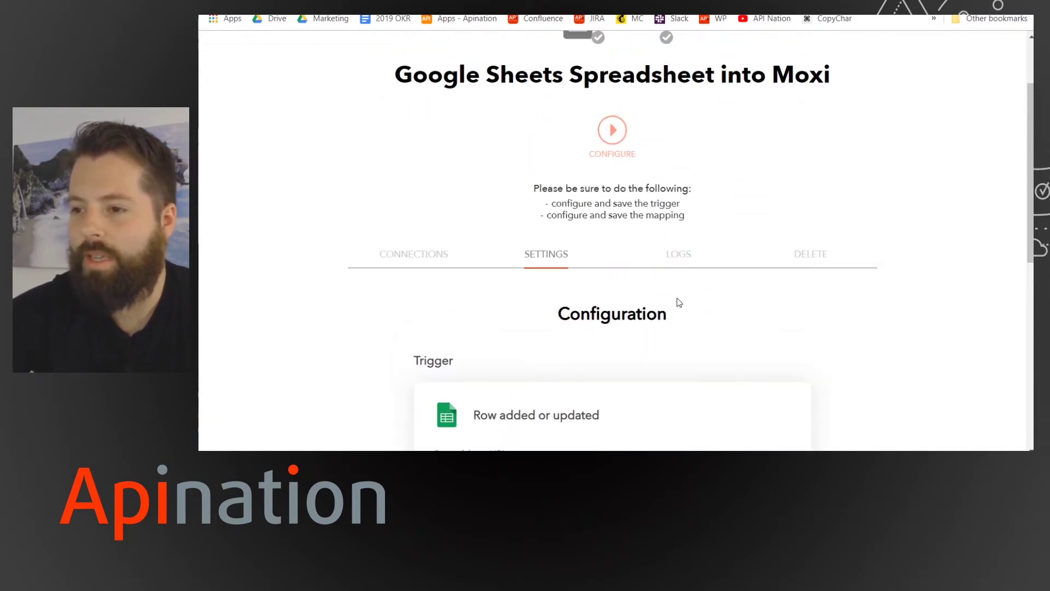
{"action": "scroll", "coordinate": [679, 303], "scroll_direction": "up", "scroll_amount": 1}
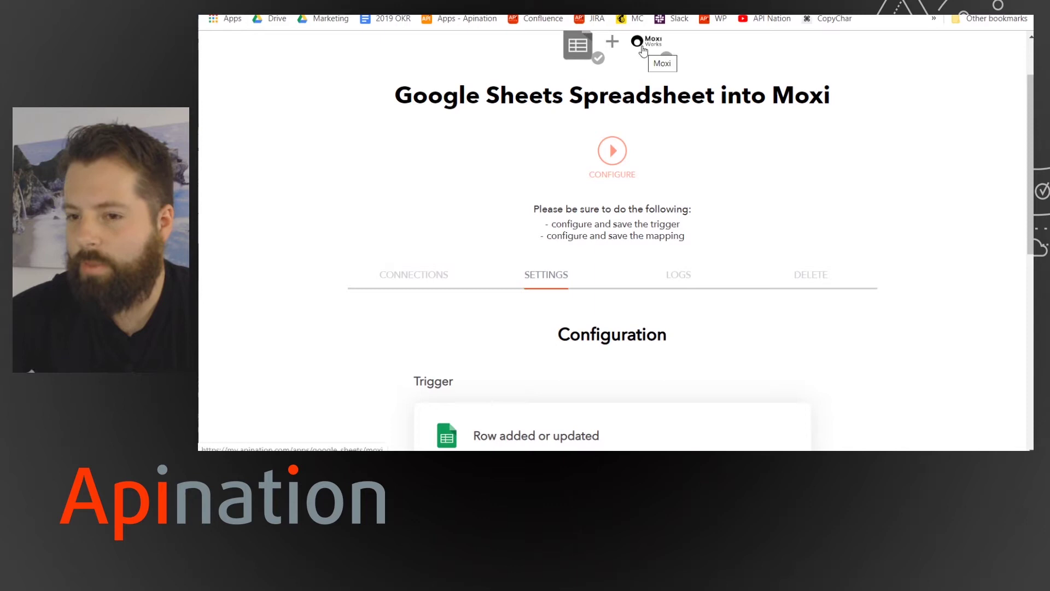
{"action": "scroll", "coordinate": [530, 270], "scroll_direction": "down", "scroll_amount": 4}
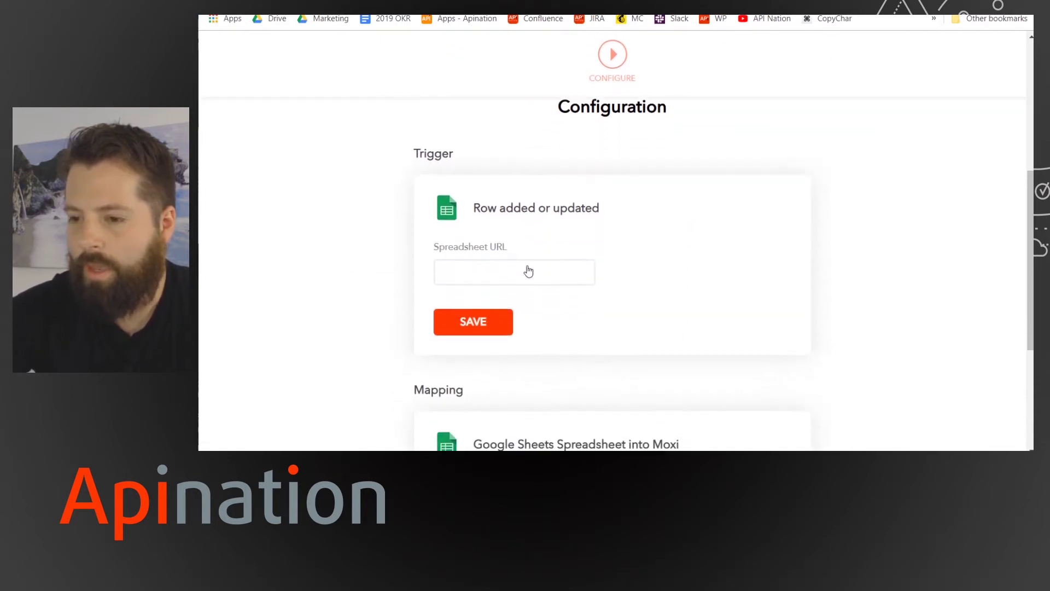
{"action": "scroll", "coordinate": [529, 270], "scroll_direction": "down", "scroll_amount": 1}
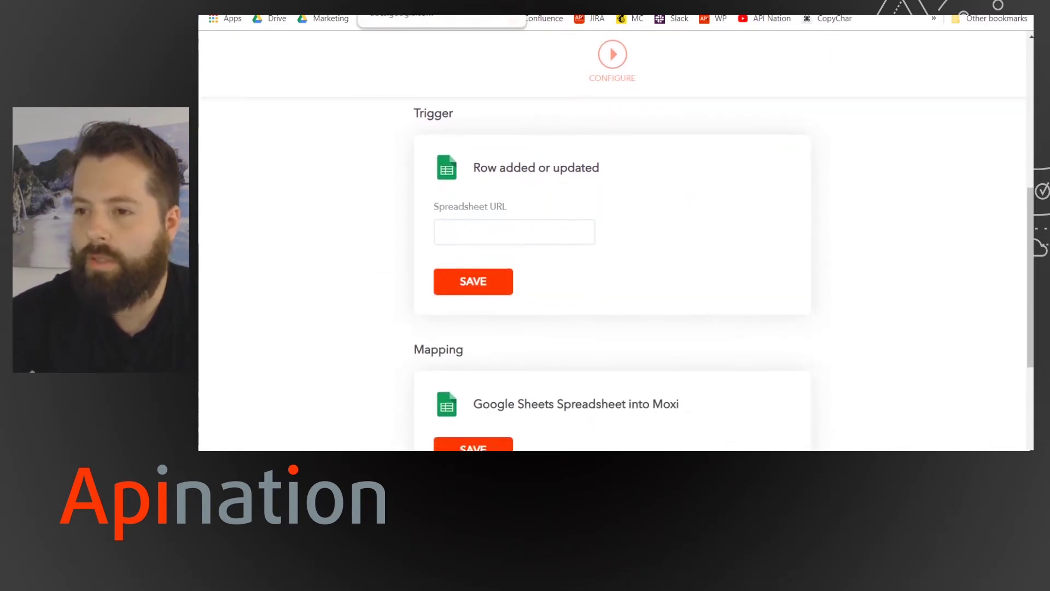
Step: Copy the 'example data 200' spreadsheet's full web address from Google Sheets for Apination
{"action": "left_click", "coordinate": [383, 6]}
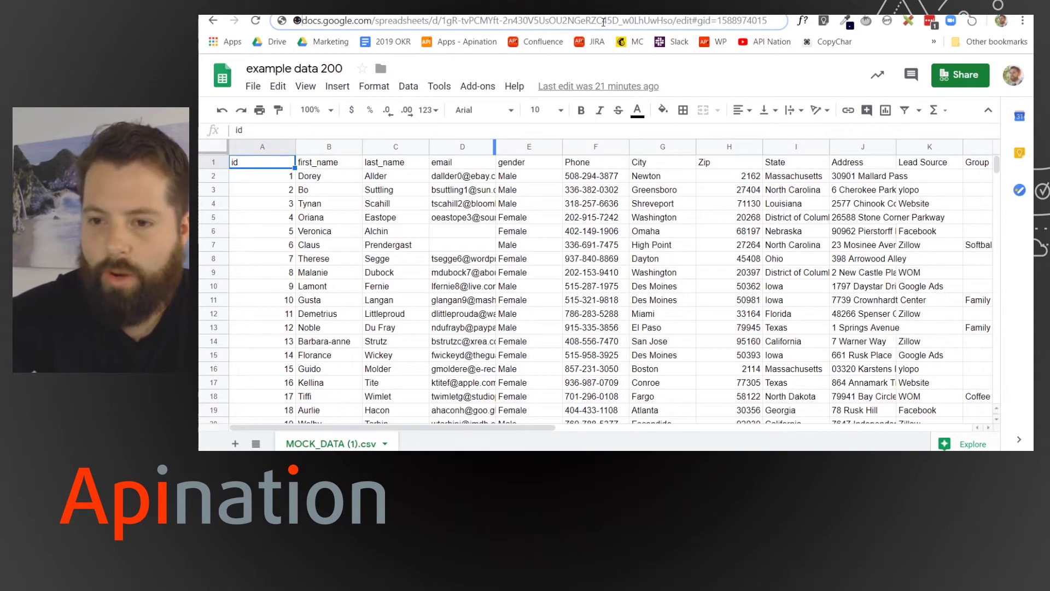
{"action": "double_click", "coordinate": [604, 22]}
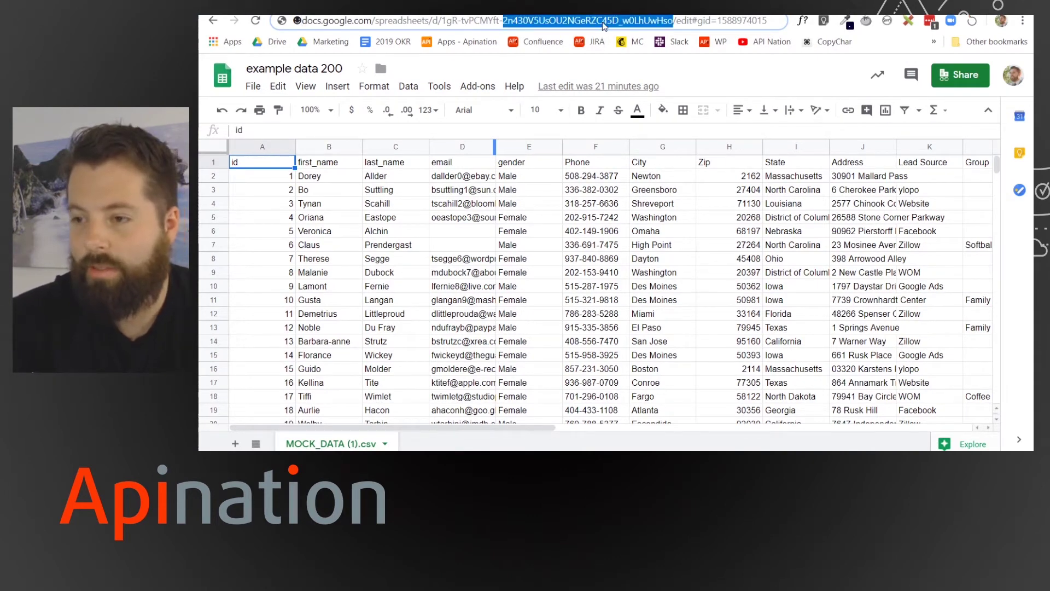
{"action": "triple_click", "coordinate": [603, 22]}
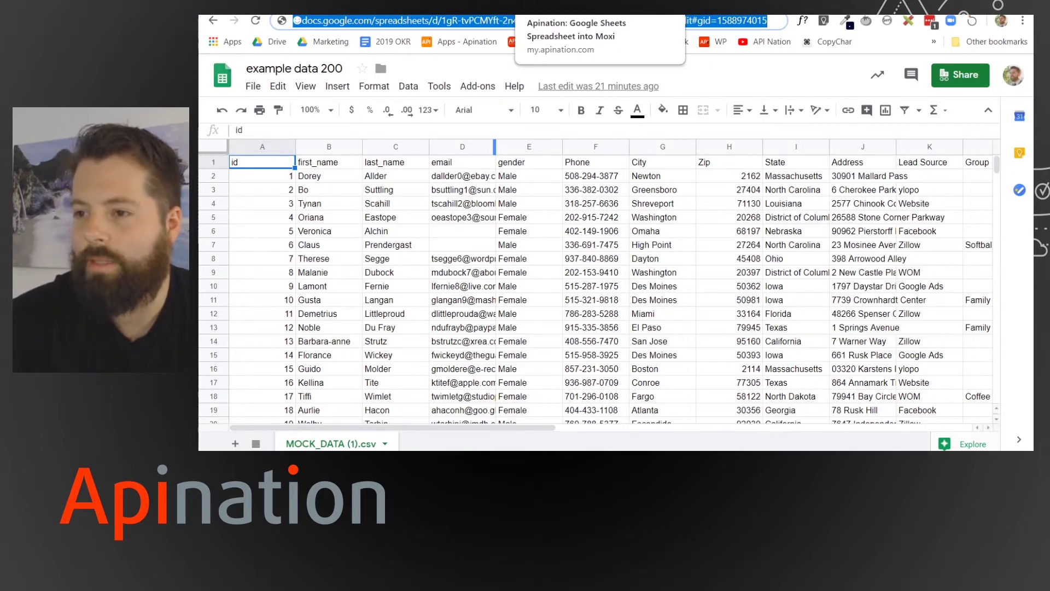
{"action": "left_click", "coordinate": [547, 8]}
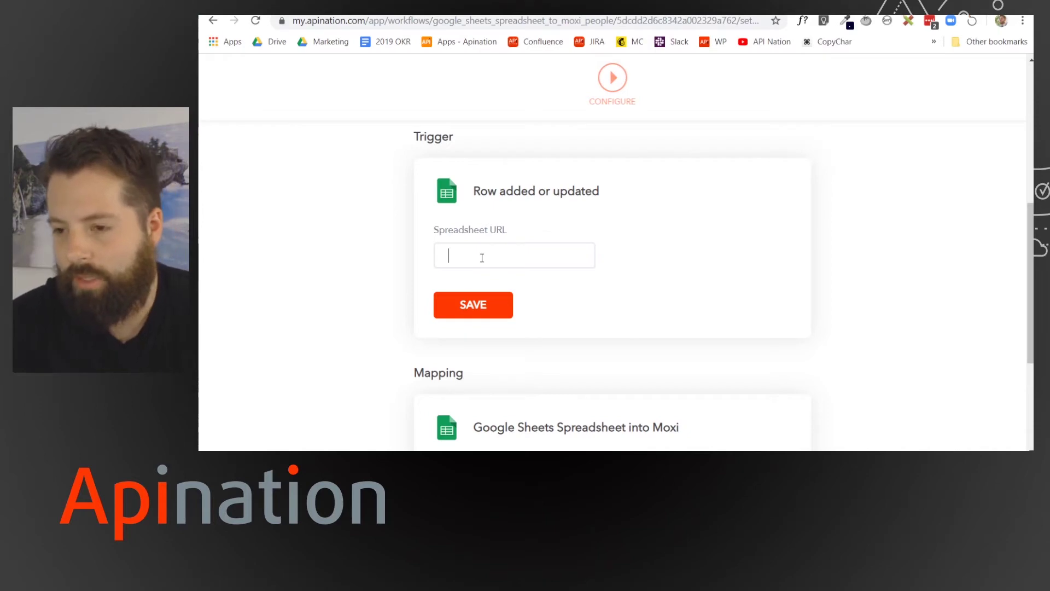
Step: Paste the spreadsheet address as the trigger's Spreadsheet URL and save the trigger settings
{"action": "key", "text": "ctrl+v"}
{"action": "left_click", "coordinate": [471, 316]}
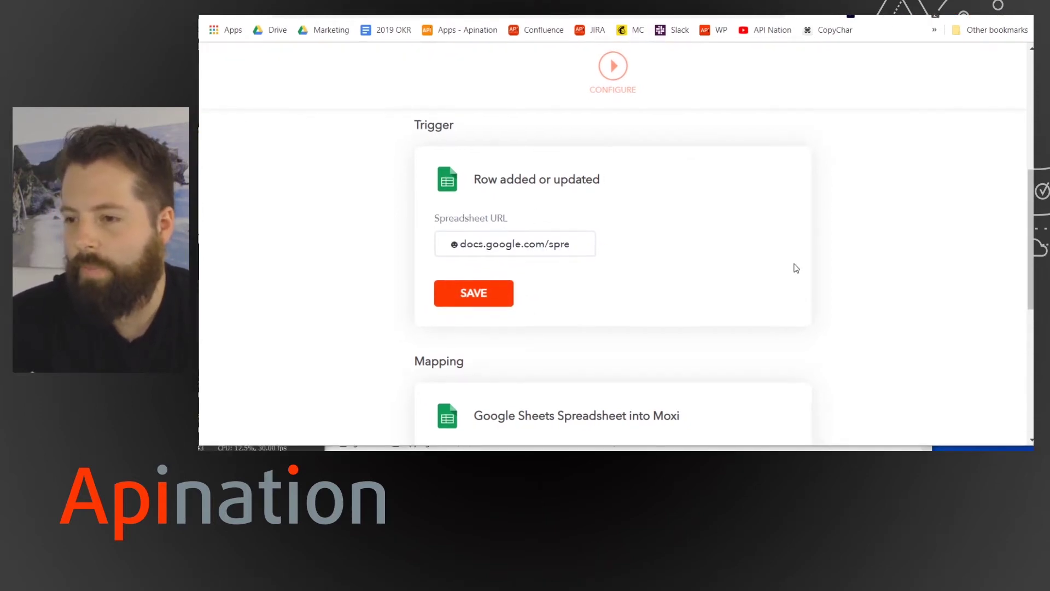
{"action": "scroll", "coordinate": [797, 268], "scroll_direction": "down", "scroll_amount": 3}
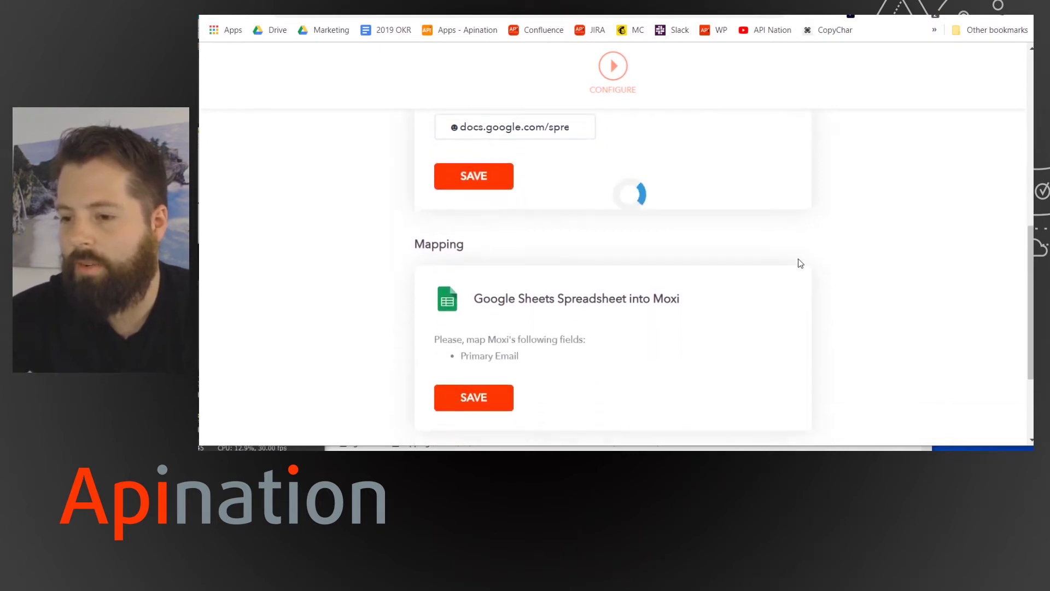
{"action": "scroll", "coordinate": [801, 264], "scroll_direction": "down", "scroll_amount": 2}
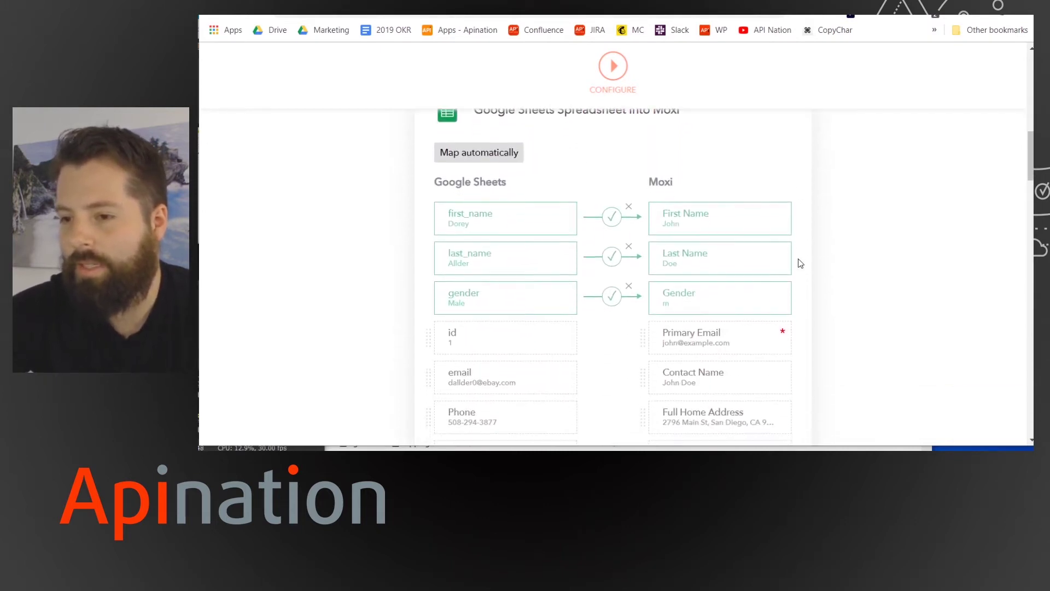
{"action": "scroll", "coordinate": [800, 264], "scroll_direction": "down", "scroll_amount": 1}
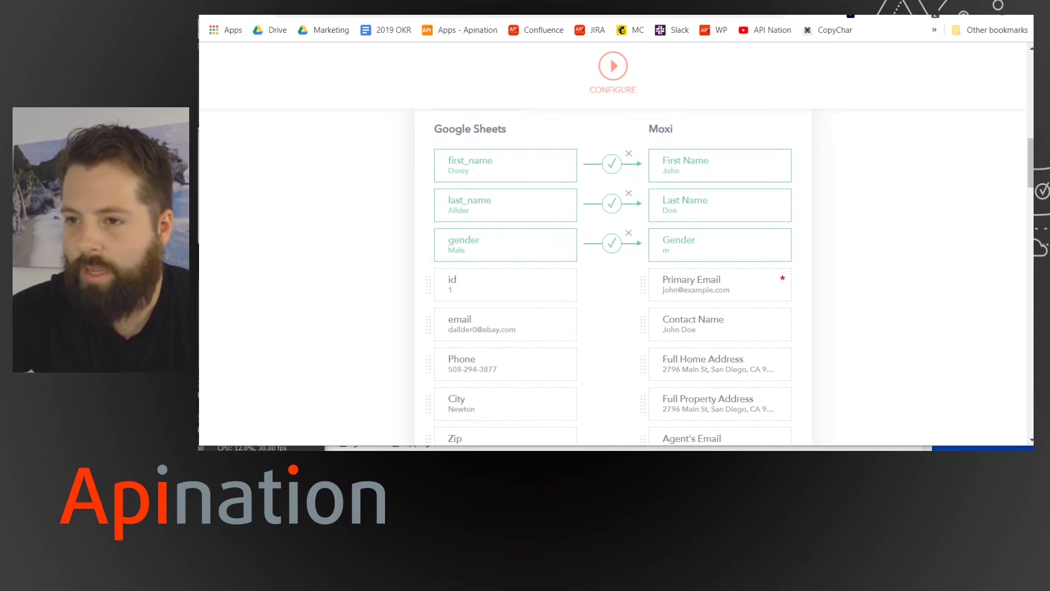
Step: Map the sheet's email, Phone and City columns to Primary Email, Primary Phone Number and a Moxi field
{"action": "key", "text": "ctrl+Tab"}
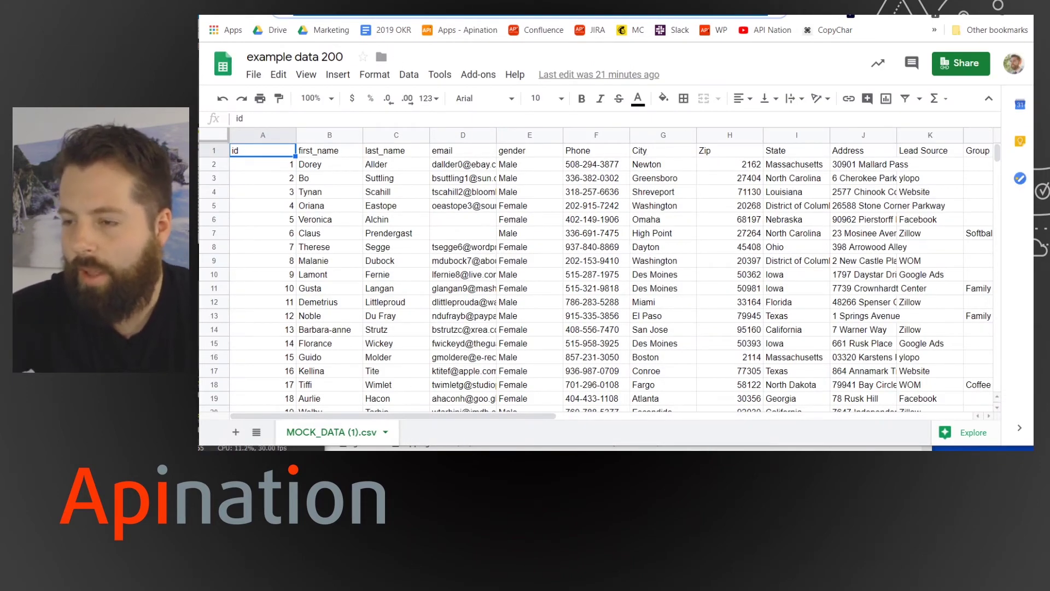
{"action": "key", "text": "ctrl+shift+Tab"}
{"action": "scroll", "coordinate": [569, 245], "scroll_direction": "down", "scroll_amount": 2}
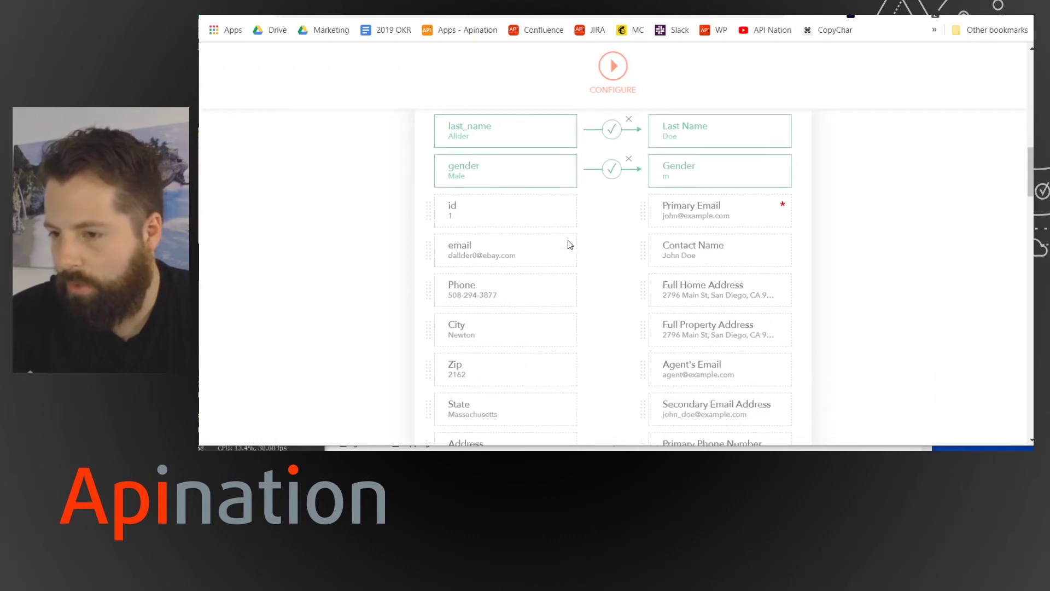
{"action": "left_click_drag", "start_coordinate": [570, 243], "coordinate": [743, 195]}
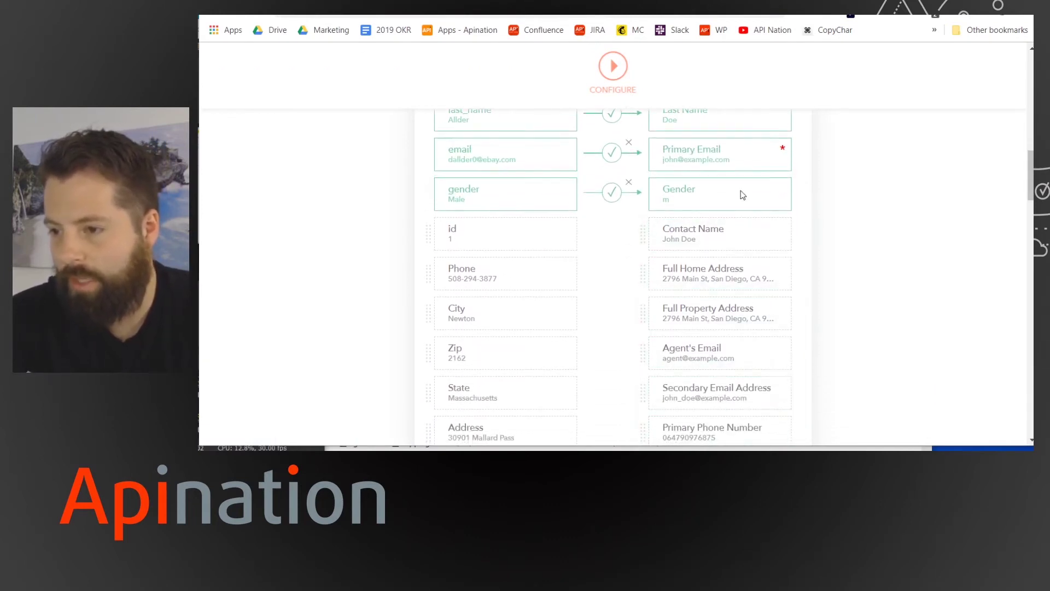
{"action": "left_click_drag", "start_coordinate": [565, 297], "coordinate": [683, 377]}
{"action": "left_click_drag", "start_coordinate": [513, 267], "coordinate": [691, 314]}
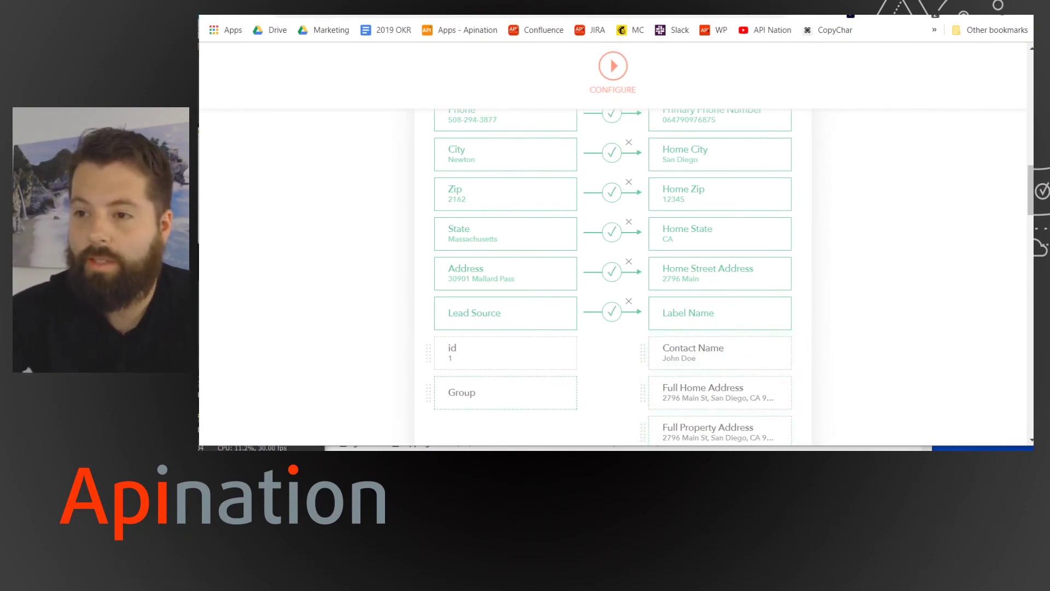
{"action": "key", "text": "ctrl+Tab"}
Step: Review the sheet's Group values (Softball team, Family, Coffee Shop), then return to the Apination mapping
{"action": "scroll", "coordinate": [714, 243], "scroll_direction": "right", "scroll_amount": 10}
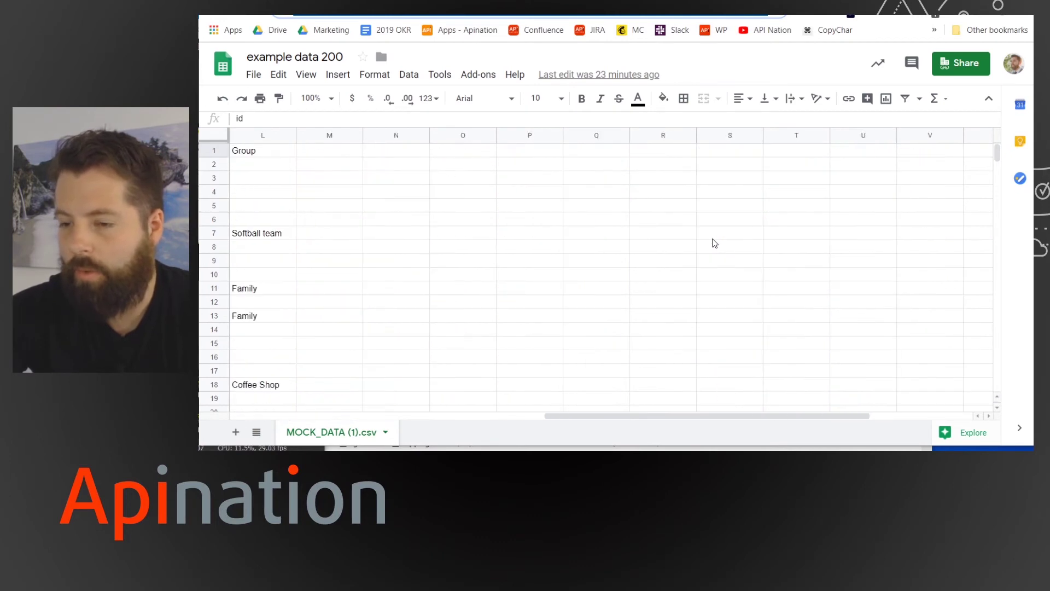
{"action": "scroll", "coordinate": [710, 246], "scroll_direction": "left", "scroll_amount": 4}
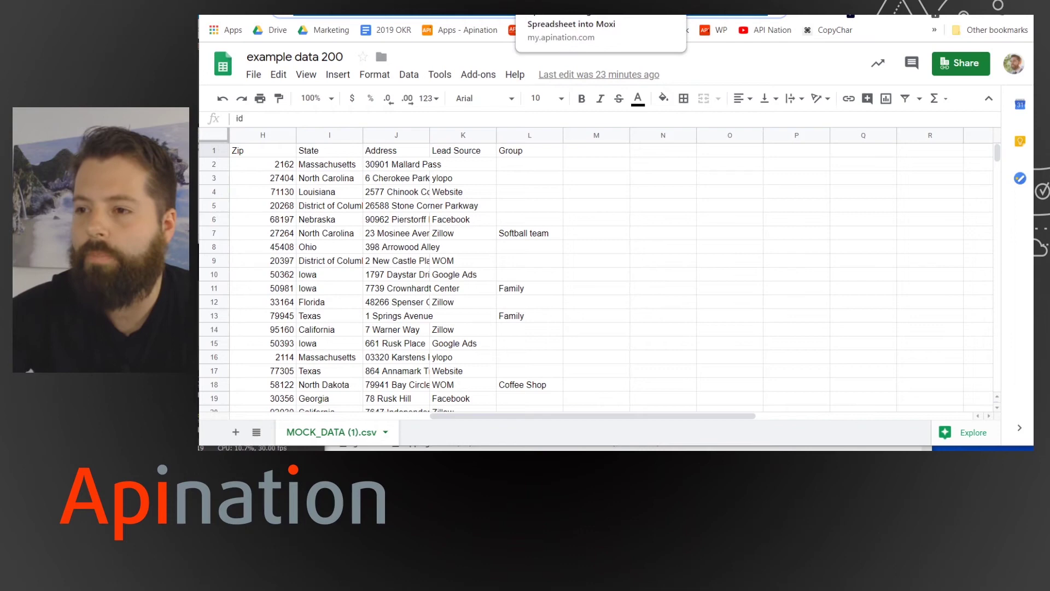
{"action": "left_click", "coordinate": [547, 8]}
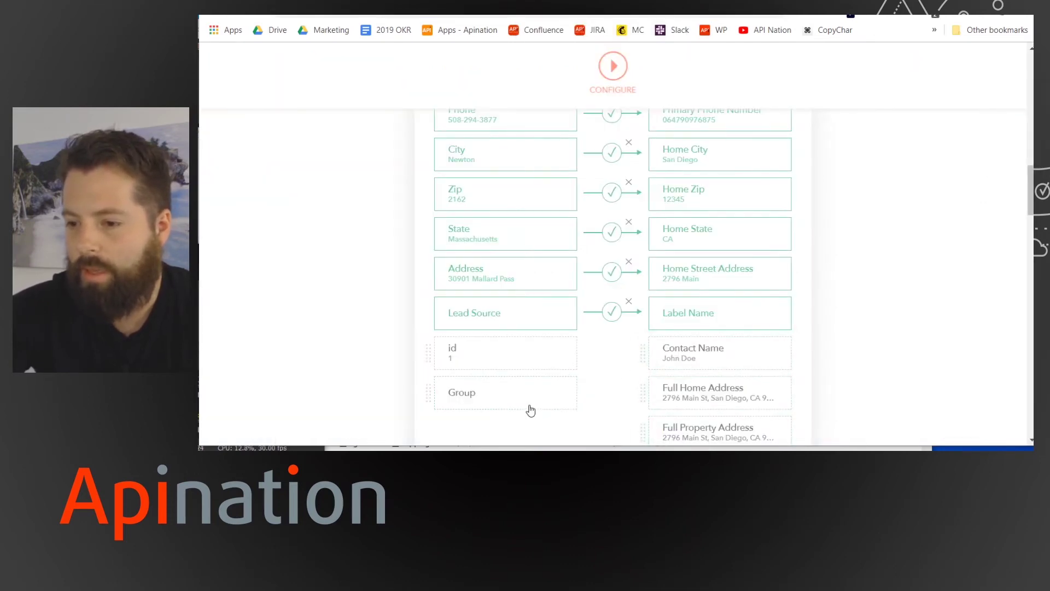
Step: Map the sheet's Group column onto the MoxiWorks Groups field, leaving only id unmapped
{"action": "scroll", "coordinate": [668, 364], "scroll_direction": "down", "scroll_amount": 15}
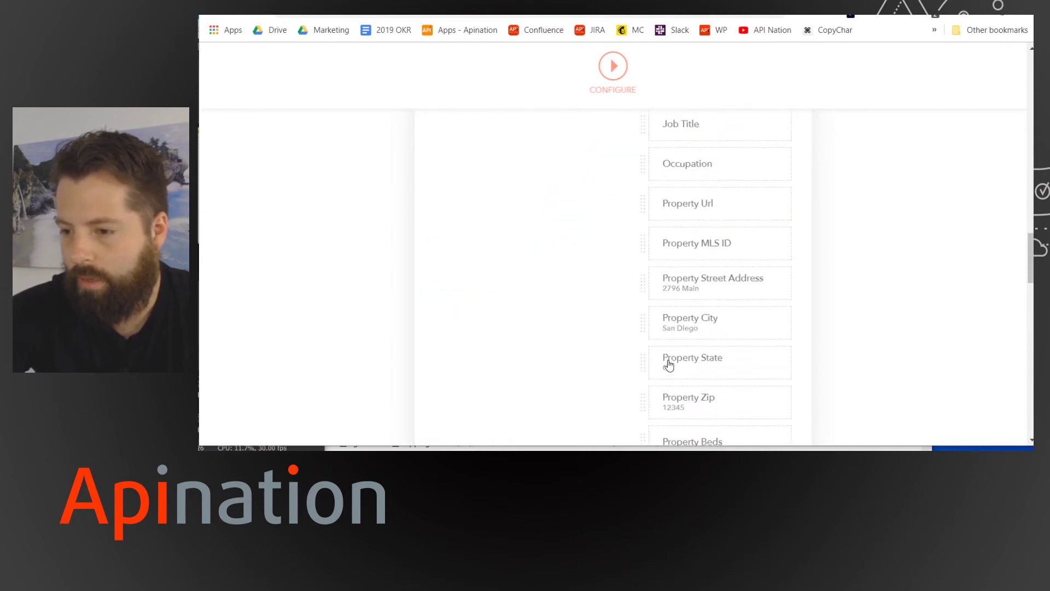
{"action": "scroll", "coordinate": [751, 304], "scroll_direction": "down", "scroll_amount": 20}
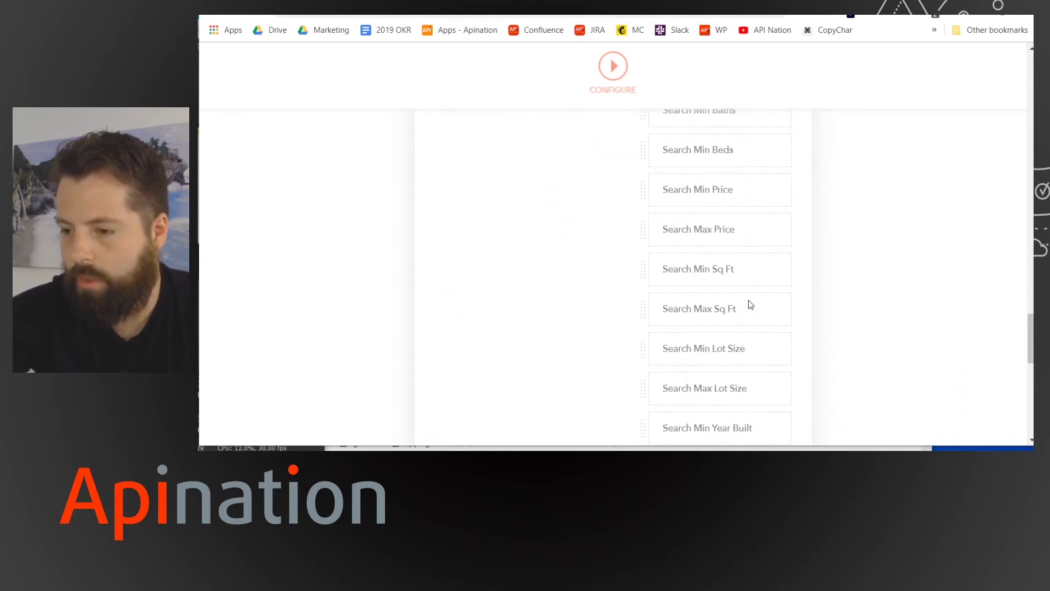
{"action": "scroll", "coordinate": [726, 251], "scroll_direction": "down", "scroll_amount": 1}
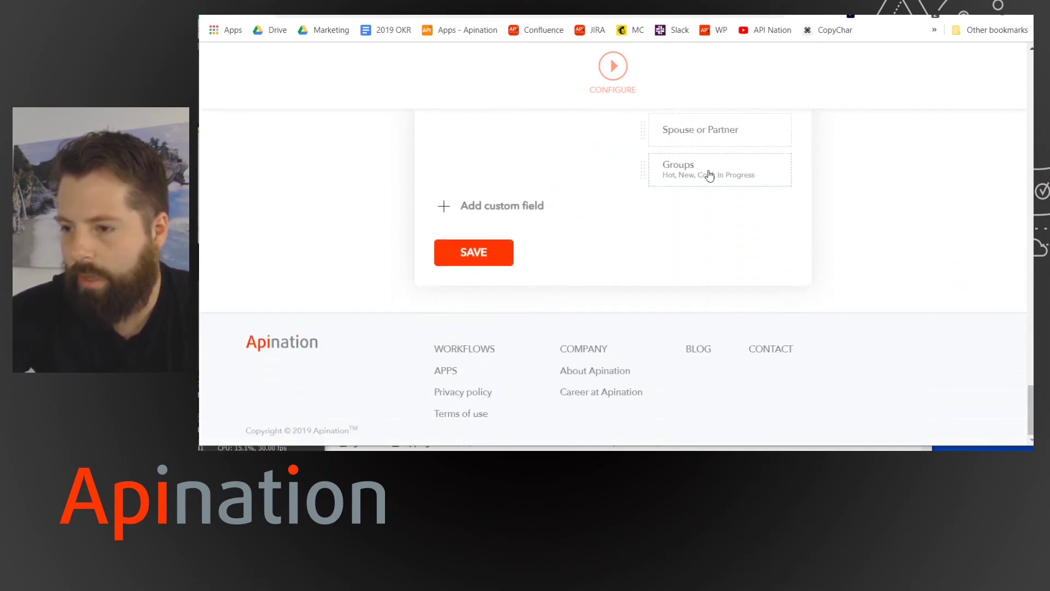
{"action": "scroll", "coordinate": [575, 142], "scroll_direction": "up", "scroll_amount": 15}
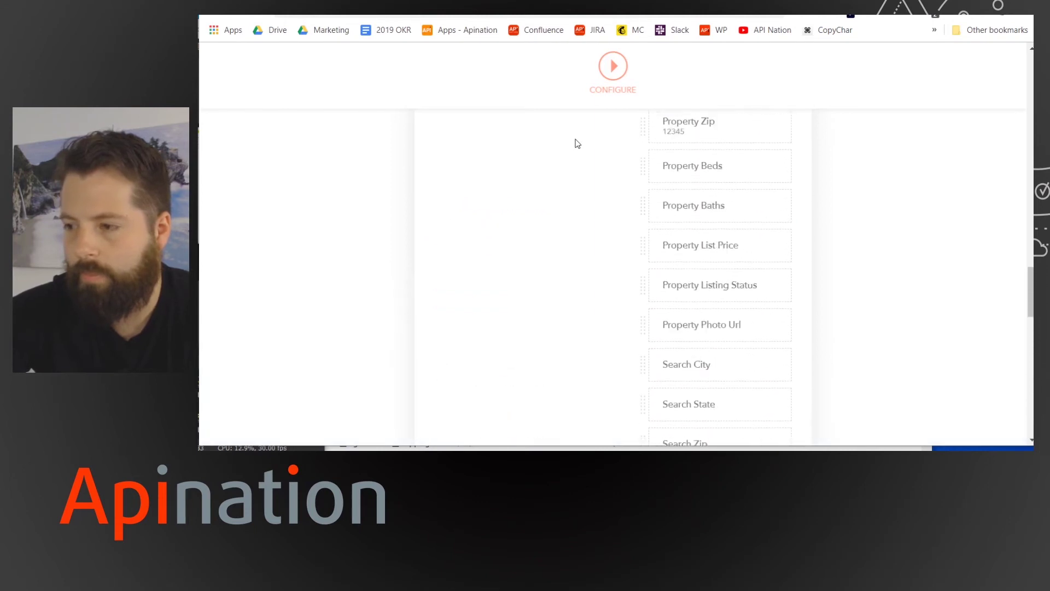
{"action": "scroll", "coordinate": [575, 144], "scroll_direction": "up", "scroll_amount": 10}
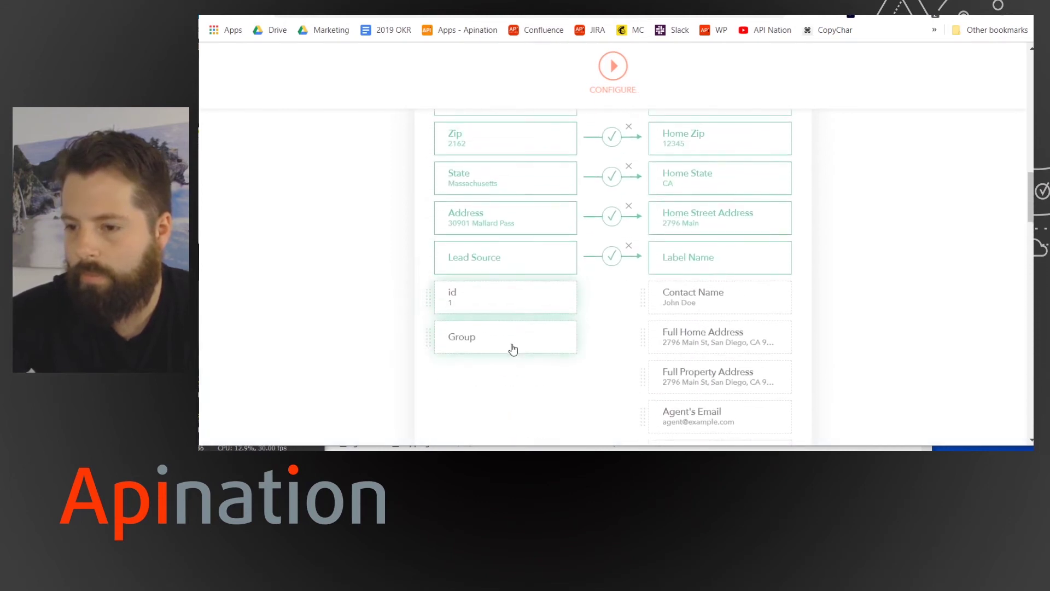
{"action": "left_click", "coordinate": [511, 347]}
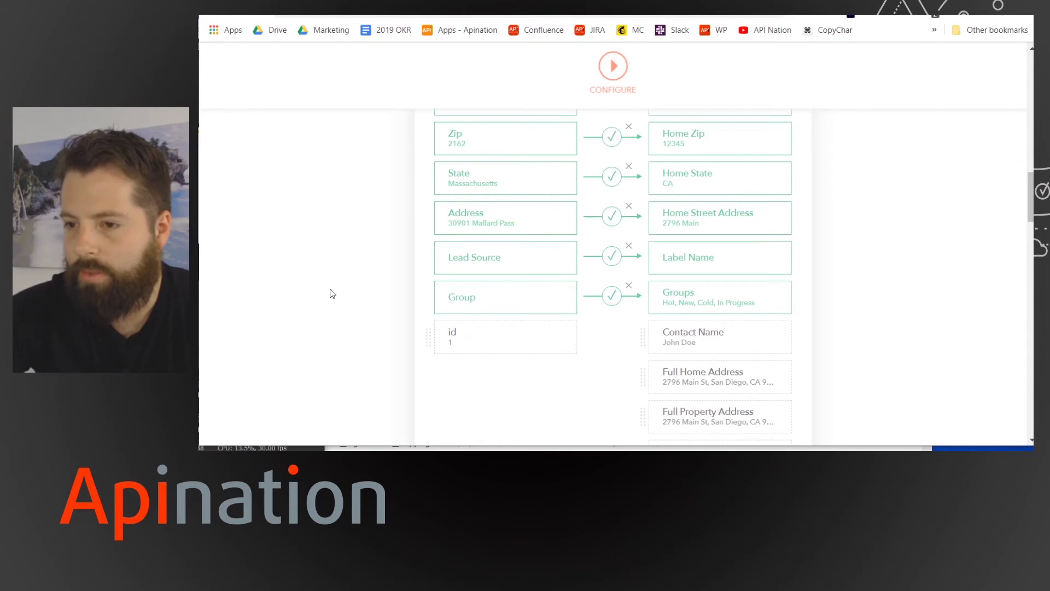
{"action": "scroll", "coordinate": [331, 291], "scroll_direction": "up", "scroll_amount": 6}
{"action": "scroll", "coordinate": [331, 291], "scroll_direction": "down", "scroll_amount": 5}
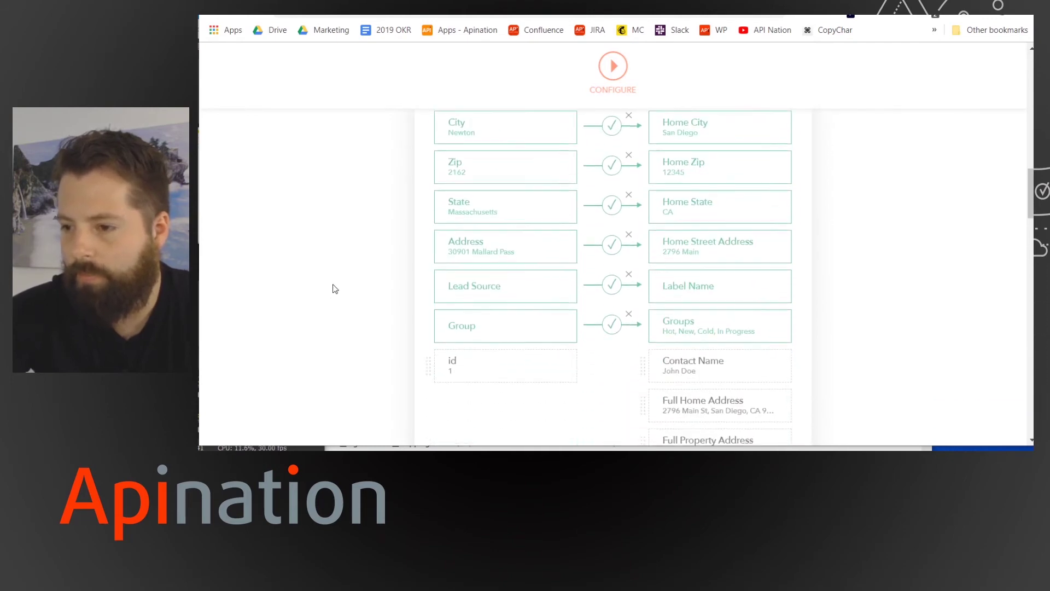
{"action": "scroll", "coordinate": [335, 289], "scroll_direction": "down", "scroll_amount": 3}
{"action": "scroll", "coordinate": [735, 257], "scroll_direction": "down", "scroll_amount": 18}
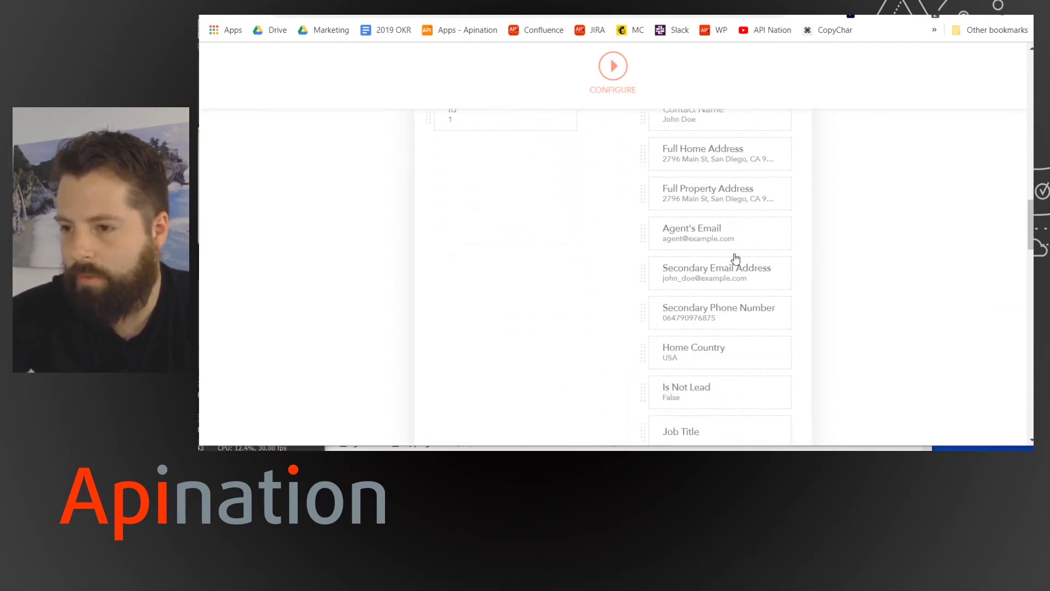
{"action": "scroll", "coordinate": [741, 249], "scroll_direction": "down", "scroll_amount": 14}
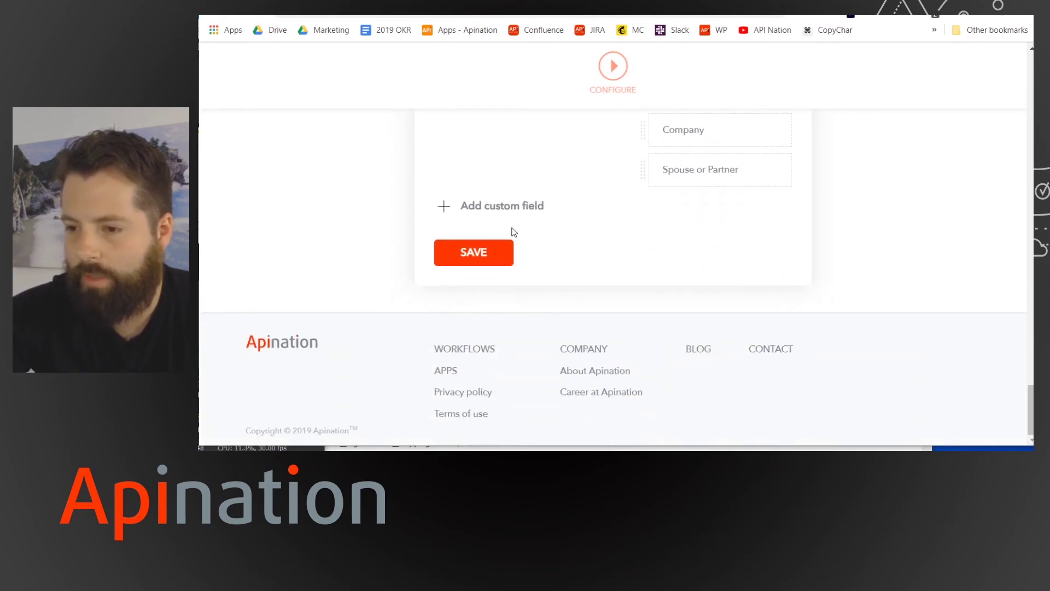
Step: Save the field mapping and start the workflow so it runs every 5 minutes
{"action": "left_click", "coordinate": [500, 248]}
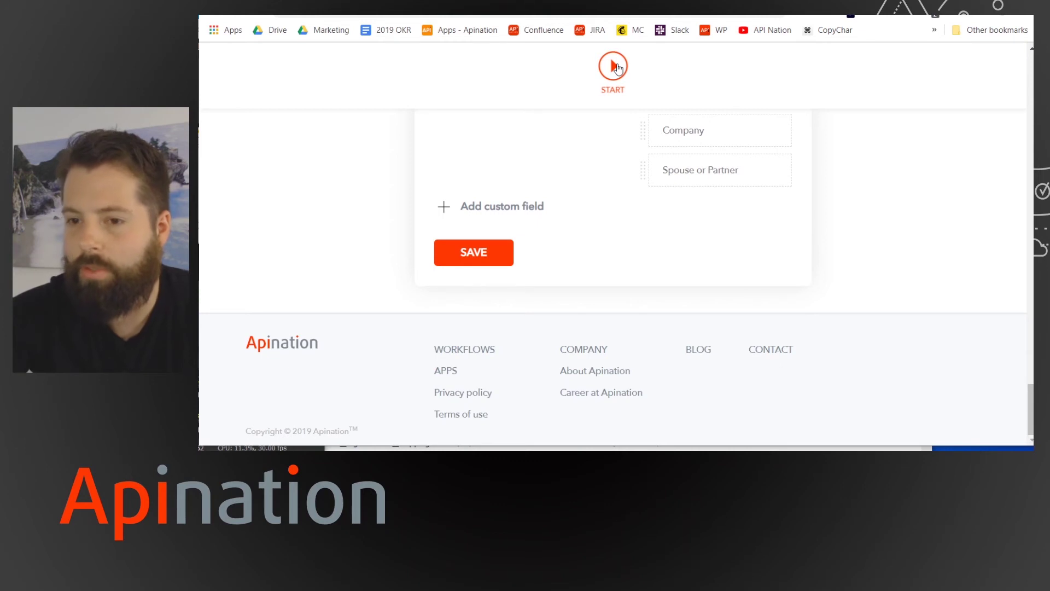
{"action": "scroll", "coordinate": [567, 278], "scroll_direction": "up", "scroll_amount": 20}
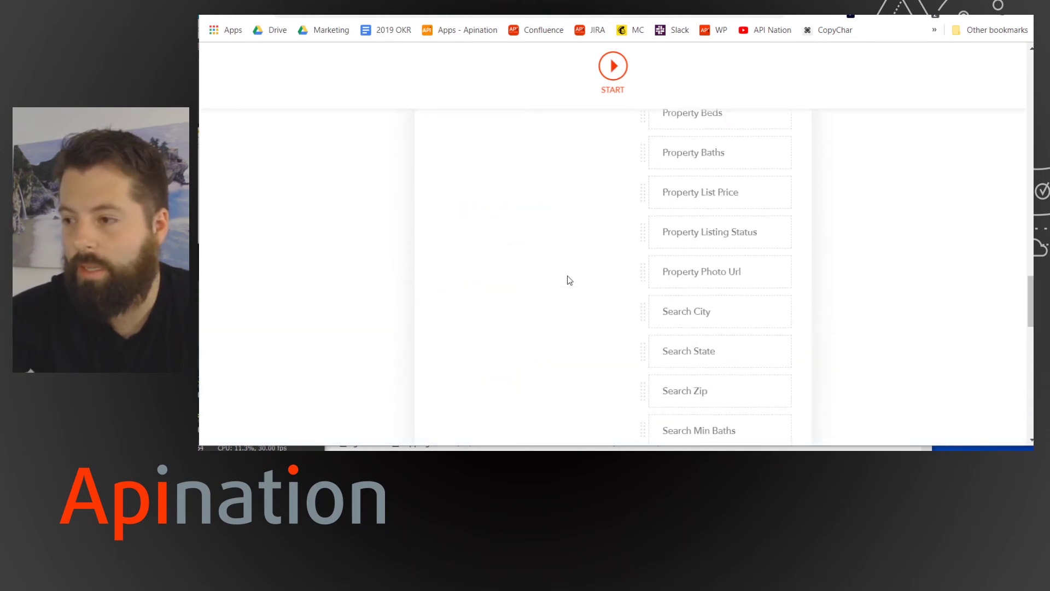
{"action": "scroll", "coordinate": [567, 275], "scroll_direction": "up", "scroll_amount": 2}
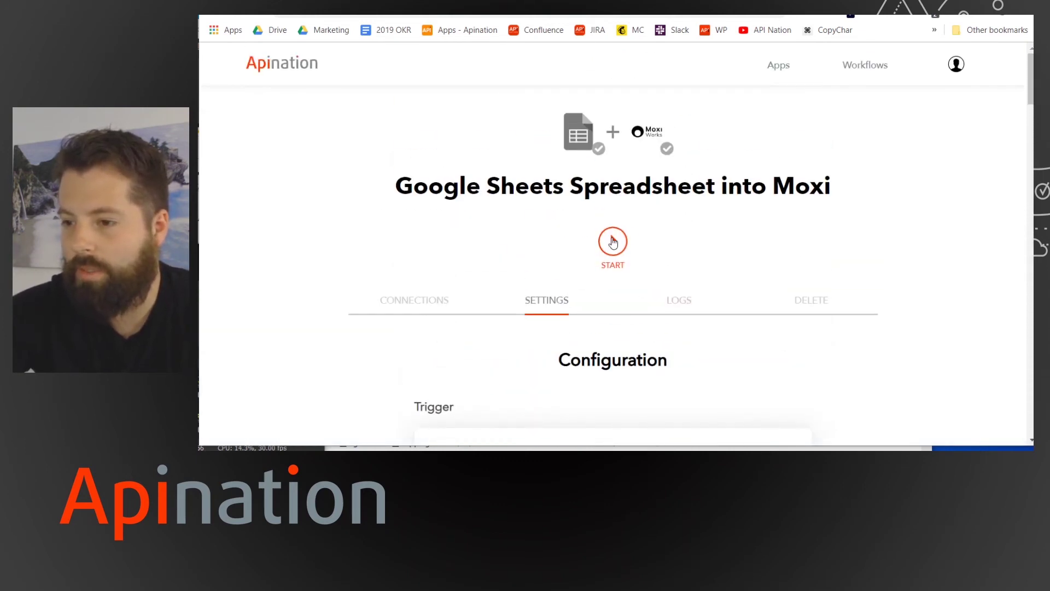
{"action": "left_click", "coordinate": [612, 243]}
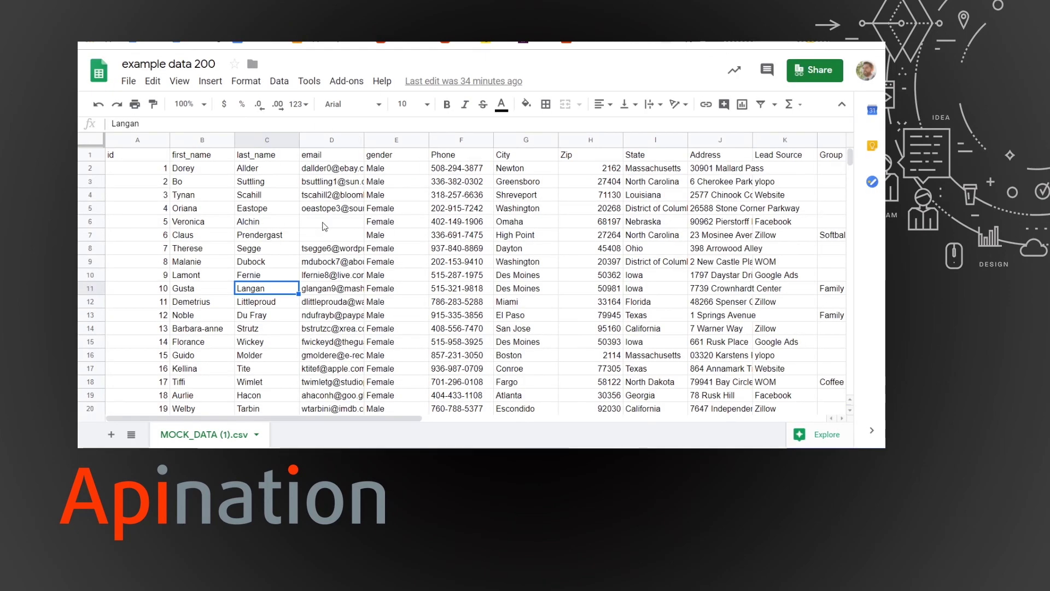
Step: Look up the row 11 contact's Group value, Family, in the example data 200 sheet
{"action": "left_click", "coordinate": [192, 291]}
{"action": "left_click", "coordinate": [273, 290]}
{"action": "key", "text": "Right"}
{"action": "key", "text": "Right"}
{"action": "key", "text": "Right"}
{"action": "key", "text": "Right"}
{"action": "key", "text": "Right"}
{"action": "key", "text": "Right"}
{"action": "key", "text": "Right"}
{"action": "key", "text": "Right"}
{"action": "key", "text": "Right"}
{"action": "key", "text": "Right"}
{"action": "key", "text": "Right"}
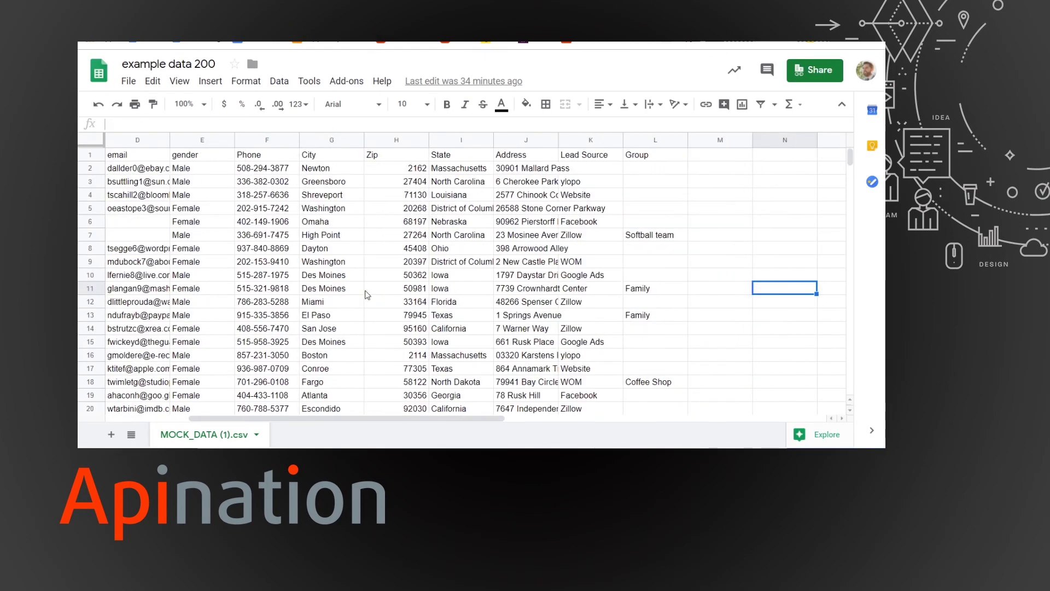
{"action": "key", "text": "Left"}
{"action": "key", "text": "Left"}
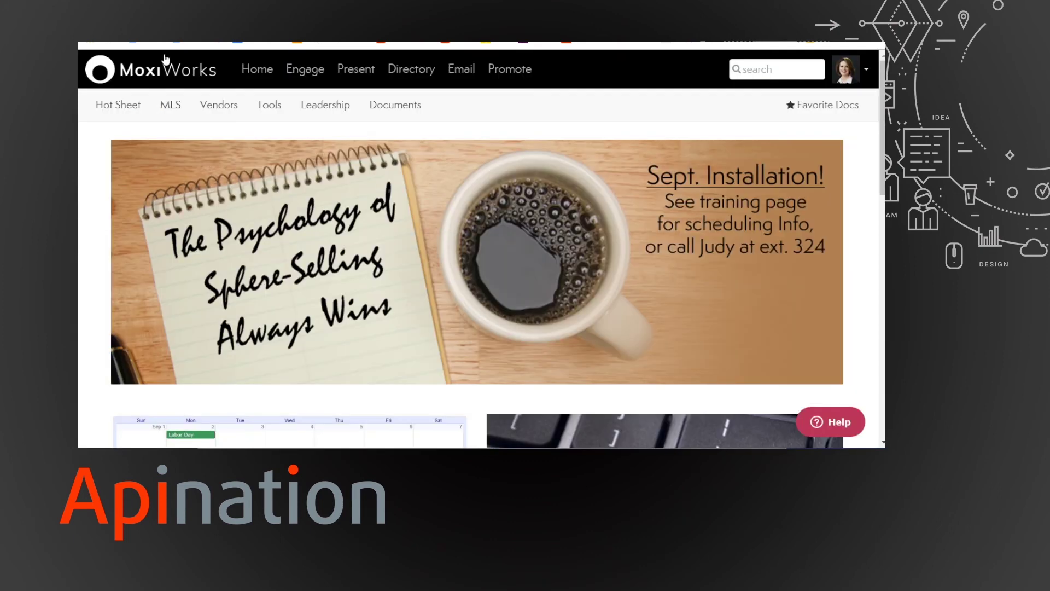
Step: Switch MoxiWorks Engage from Manager mode to Agent Mode
{"action": "left_click", "coordinate": [298, 78]}
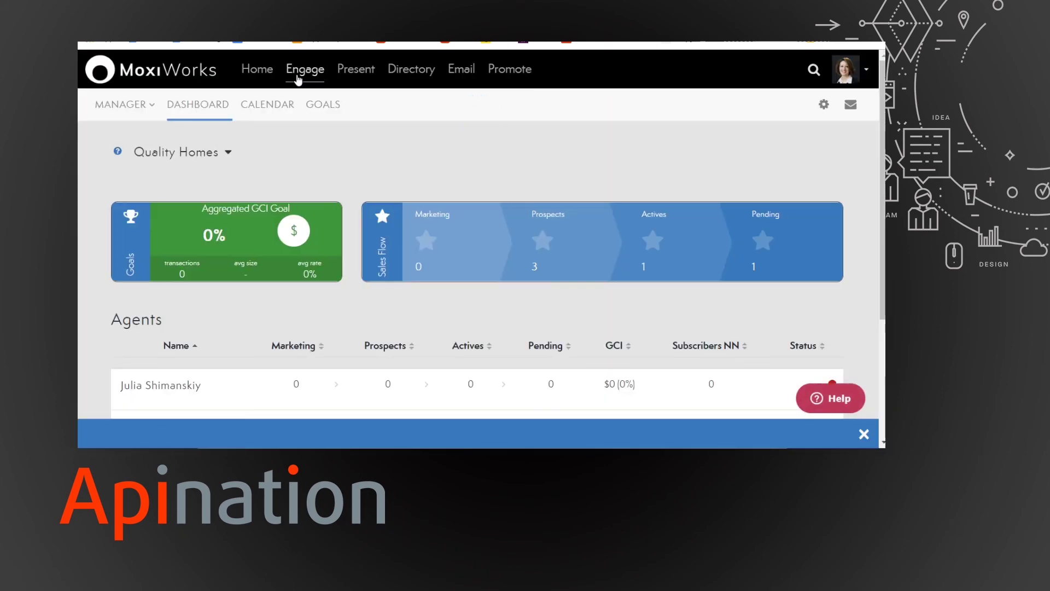
{"action": "left_click", "coordinate": [107, 104]}
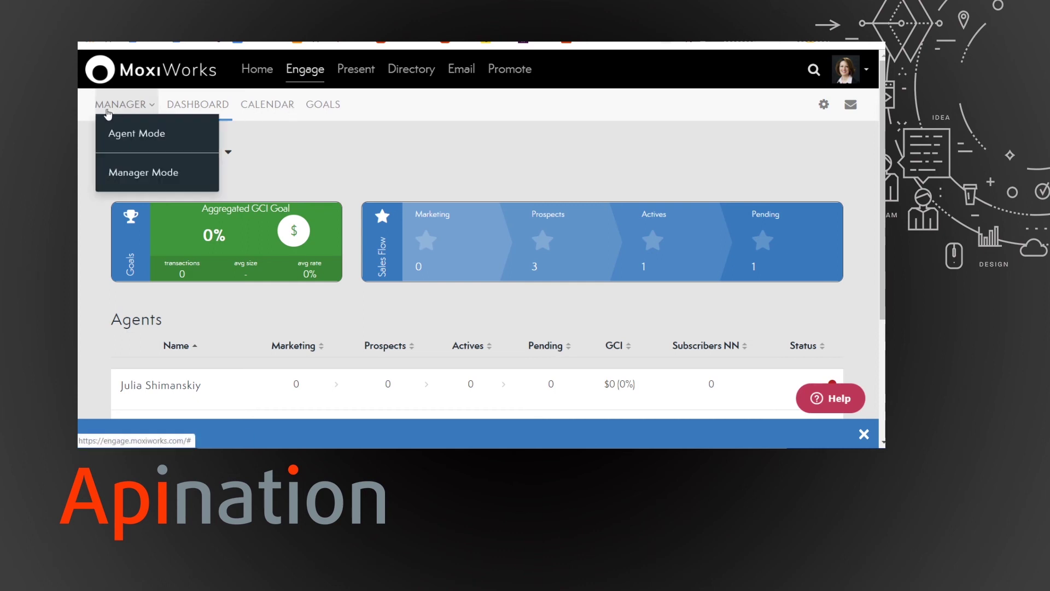
{"action": "left_click", "coordinate": [122, 139]}
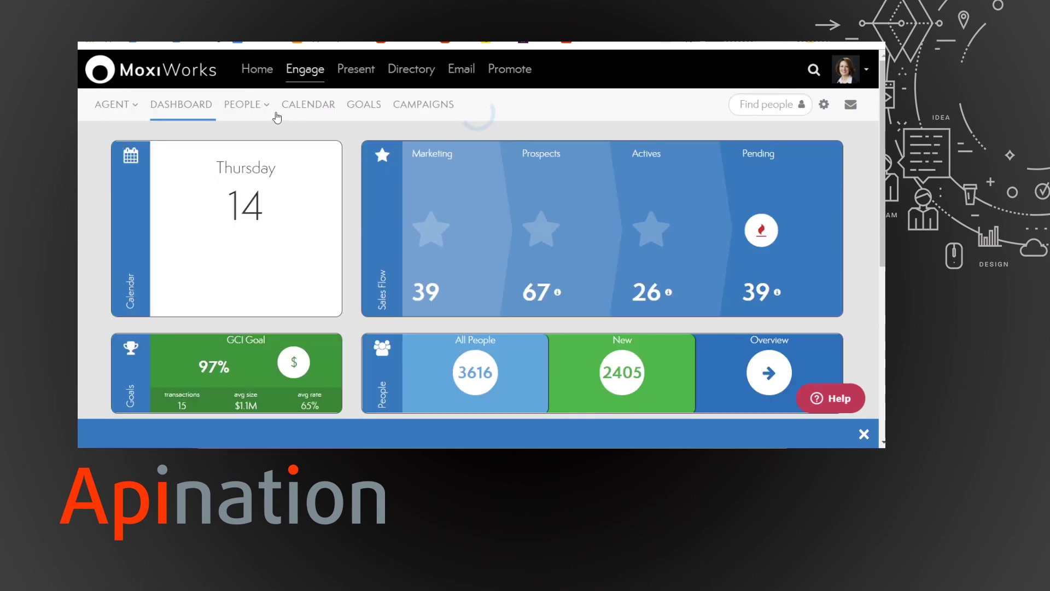
Step: Search People for the imported contact's first name to show the single match
{"action": "left_click", "coordinate": [255, 107]}
{"action": "left_click", "coordinate": [755, 105]}
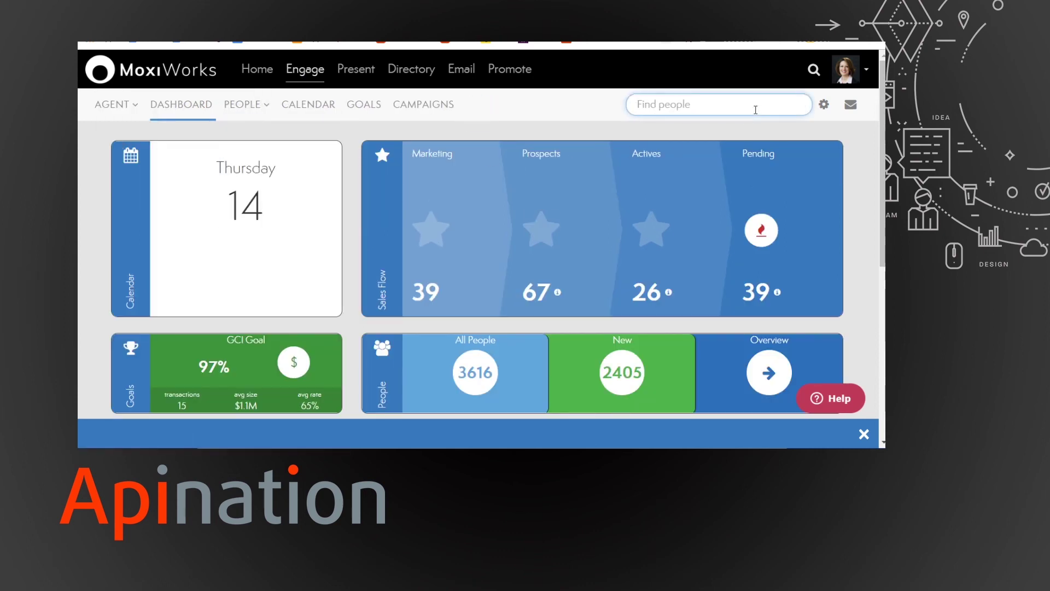
{"action": "type", "text": "gusta"}
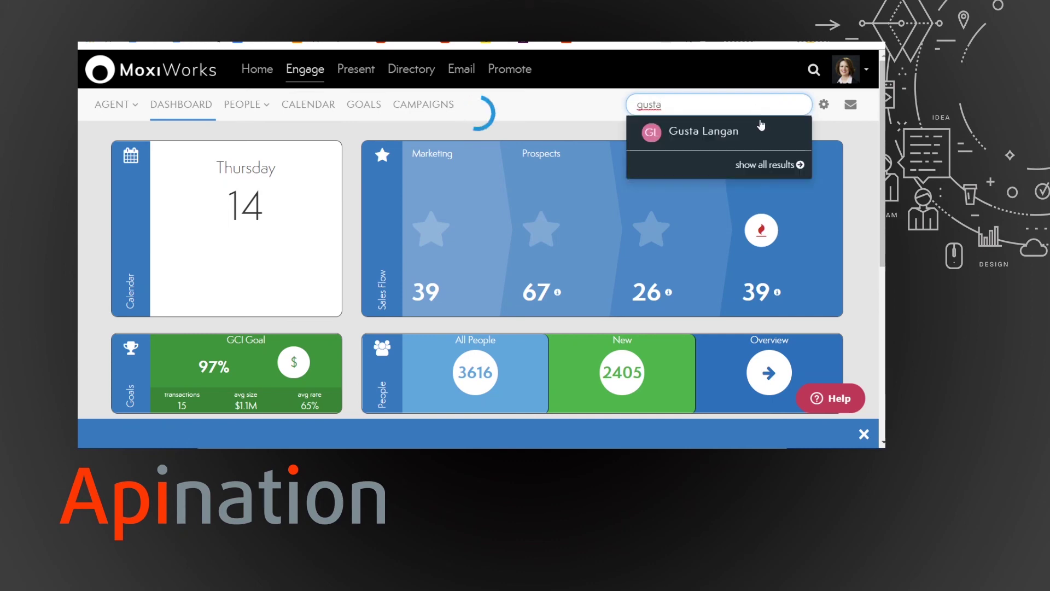
{"action": "key", "text": "Return"}
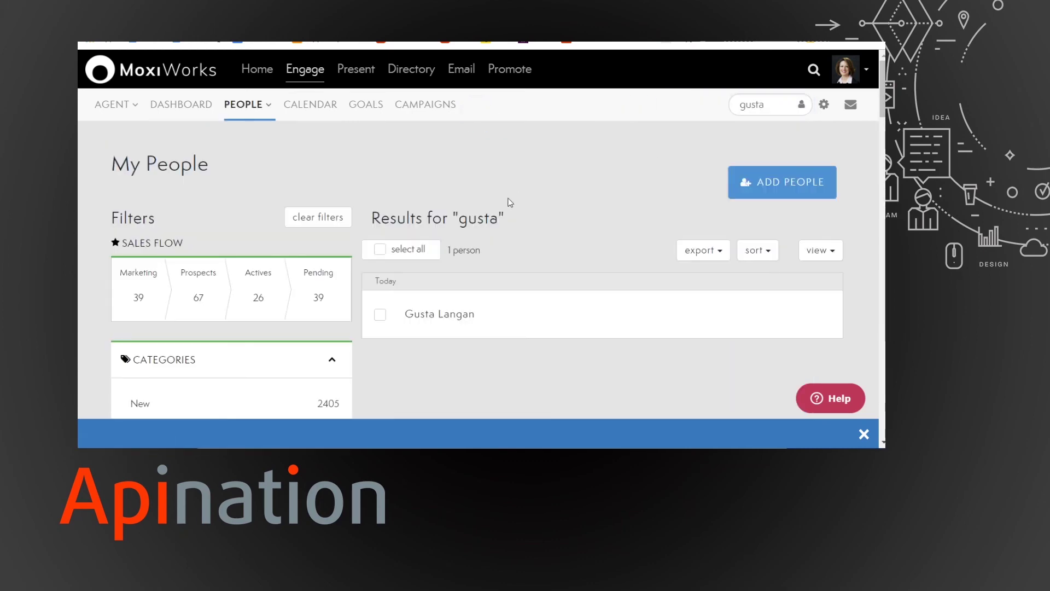
Step: Open the synced contact's MoxiWorks profile and confirm it lists the Family group from the sheet
{"action": "left_click", "coordinate": [425, 316]}
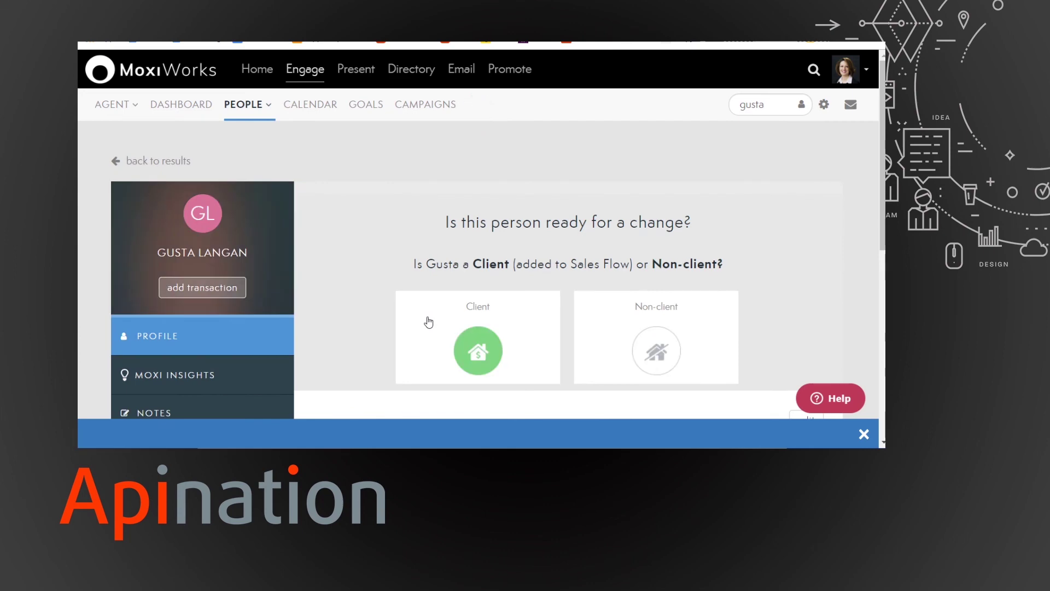
{"action": "scroll", "coordinate": [345, 276], "scroll_direction": "down", "scroll_amount": 10}
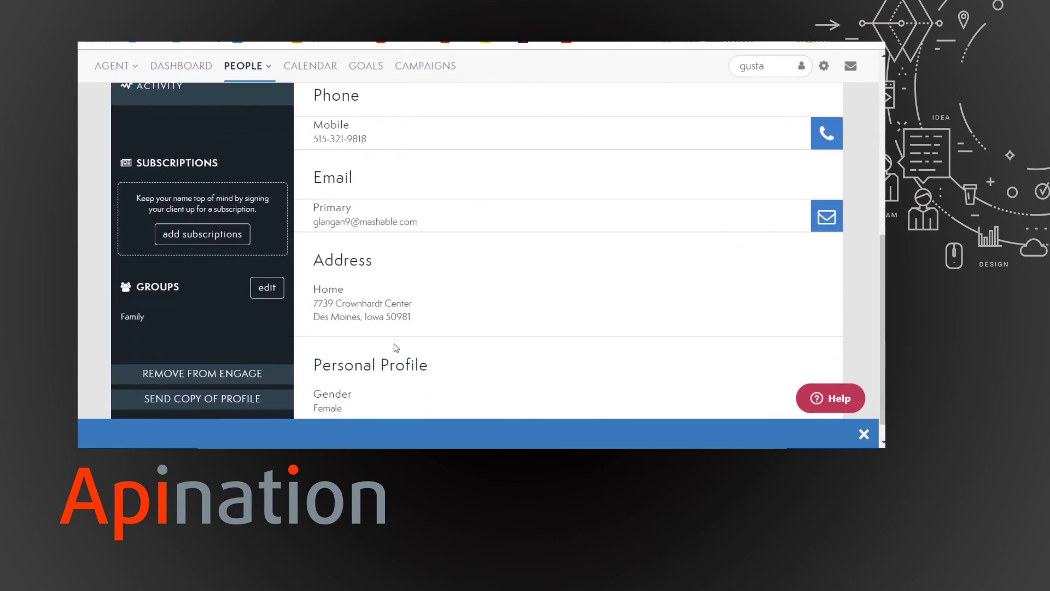
{"action": "scroll", "coordinate": [396, 347], "scroll_direction": "down", "scroll_amount": 1}
{"action": "scroll", "coordinate": [480, 314], "scroll_direction": "up", "scroll_amount": 3}
{"action": "scroll", "coordinate": [479, 314], "scroll_direction": "down", "scroll_amount": 1}
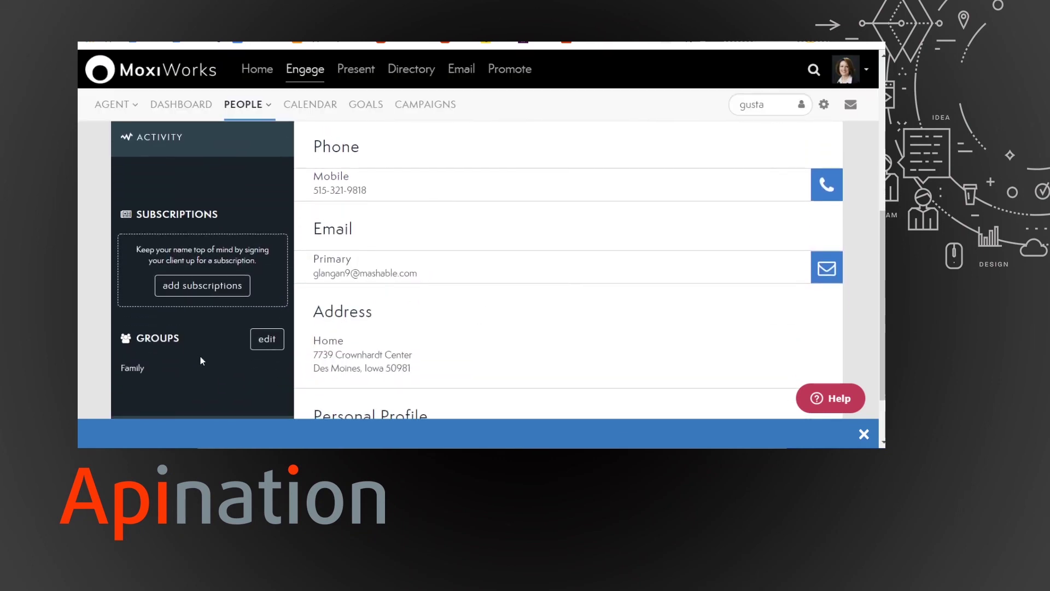
{"action": "scroll", "coordinate": [523, 237], "scroll_direction": "up", "scroll_amount": 5}
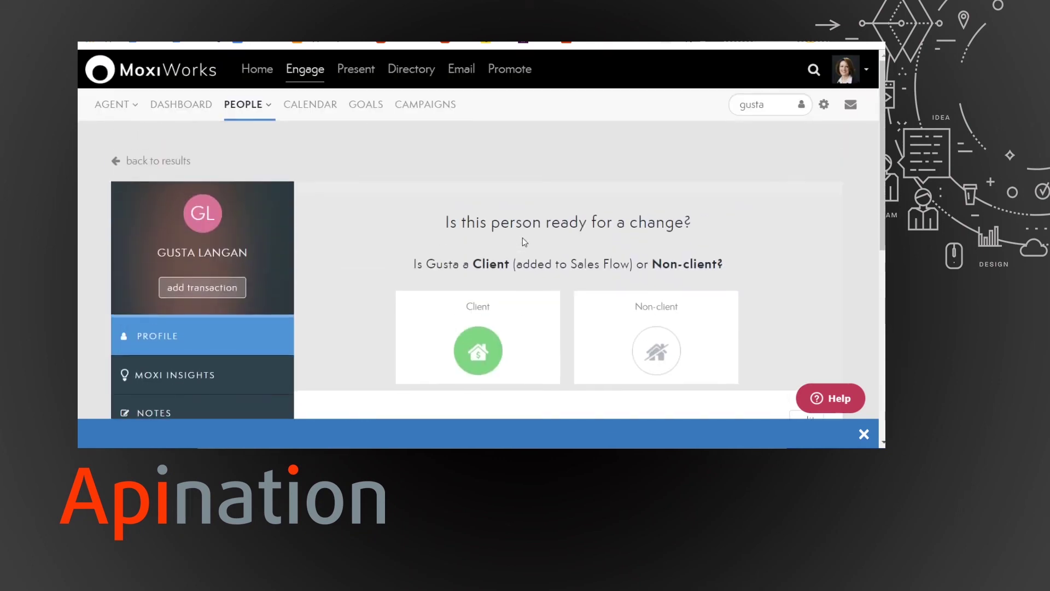